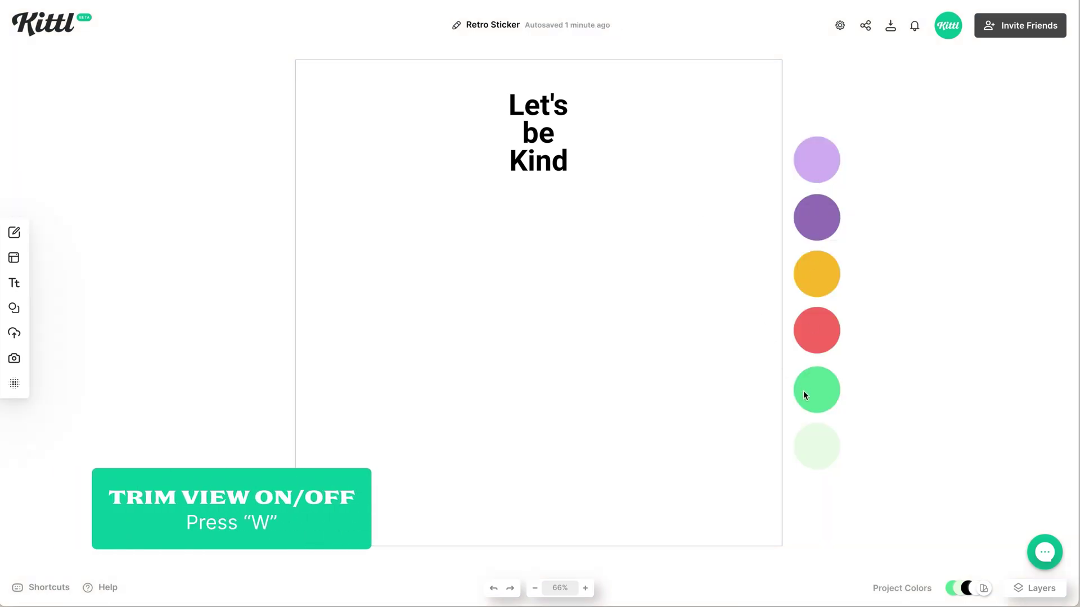
- Switch Trim View on with W so only the artboard's 'Let's be Kind' text shows
key(w)
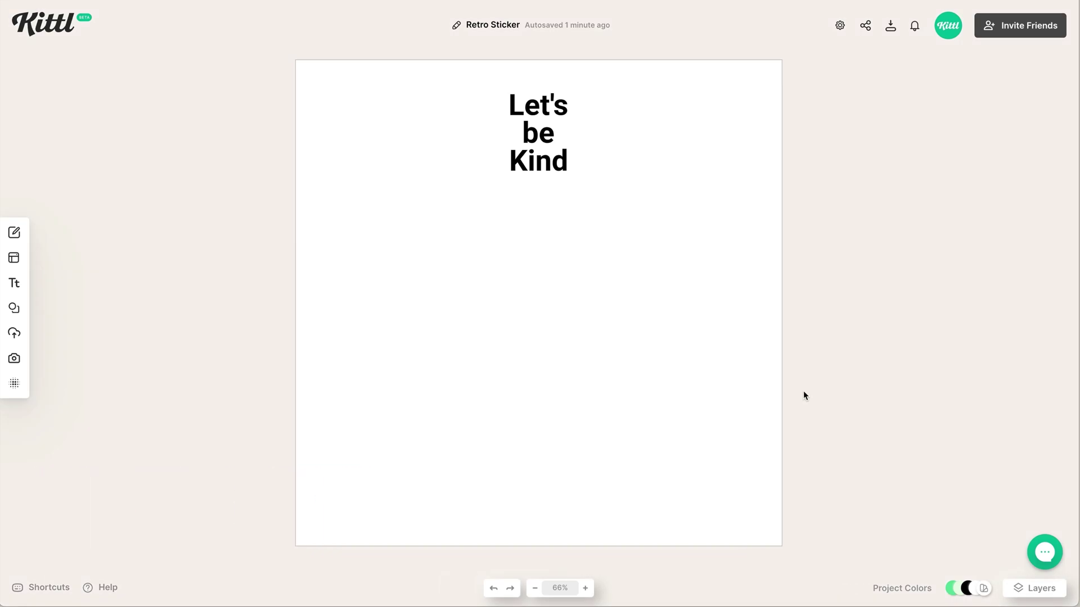
click(541, 174)
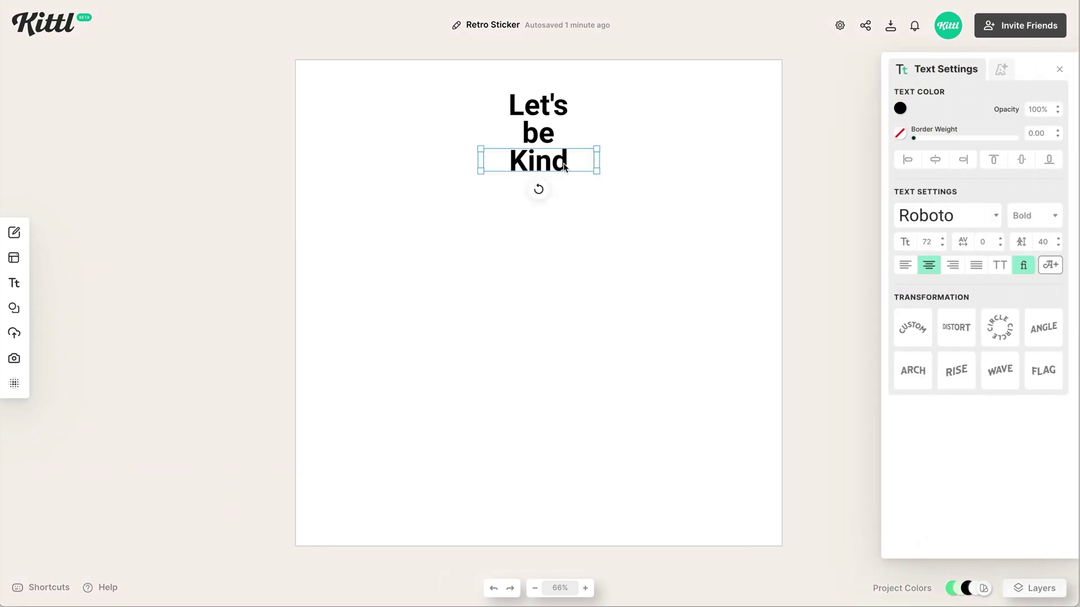
- Move Kind to the artboard centre and set it in the Sunship typeface
drag(542, 174, 680, 400)
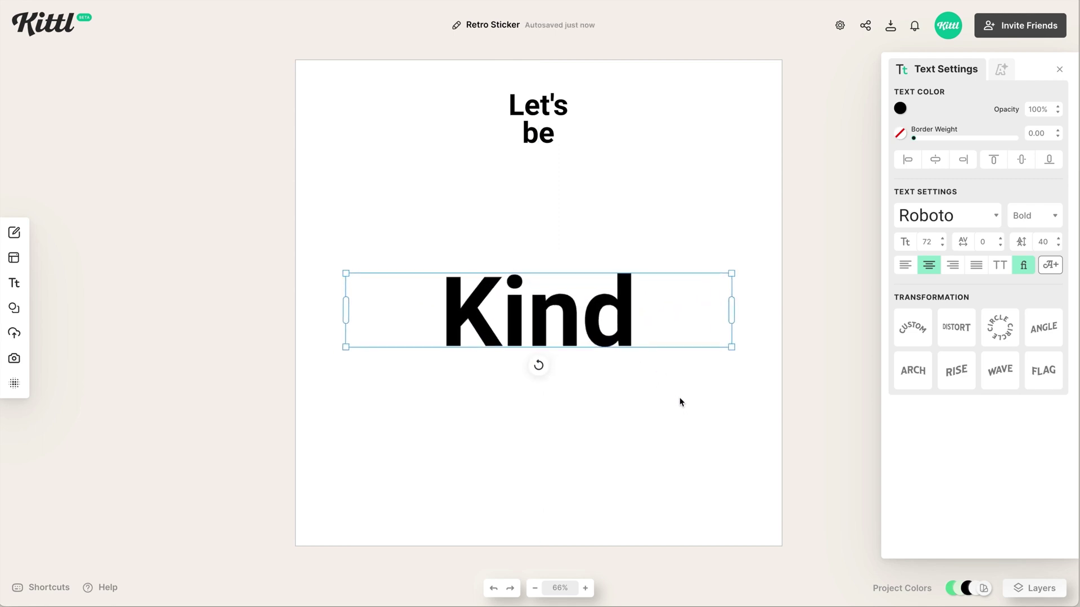
click(922, 221)
click(792, 134)
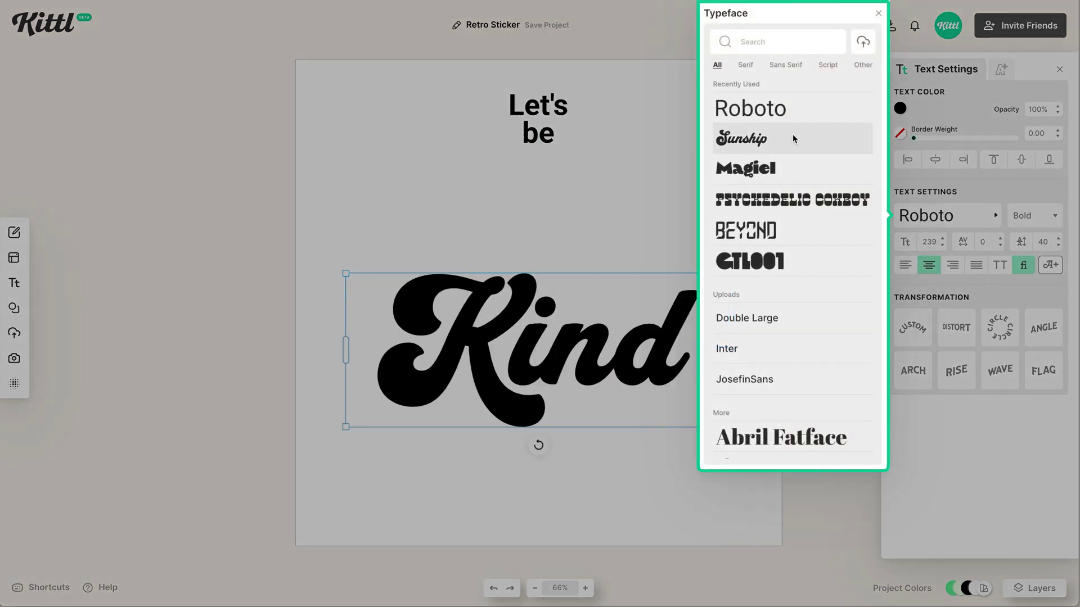
click(604, 295)
- Replace Kind's final d with the Sunship swash d glyph, then move be onto Kind
double_click(684, 333)
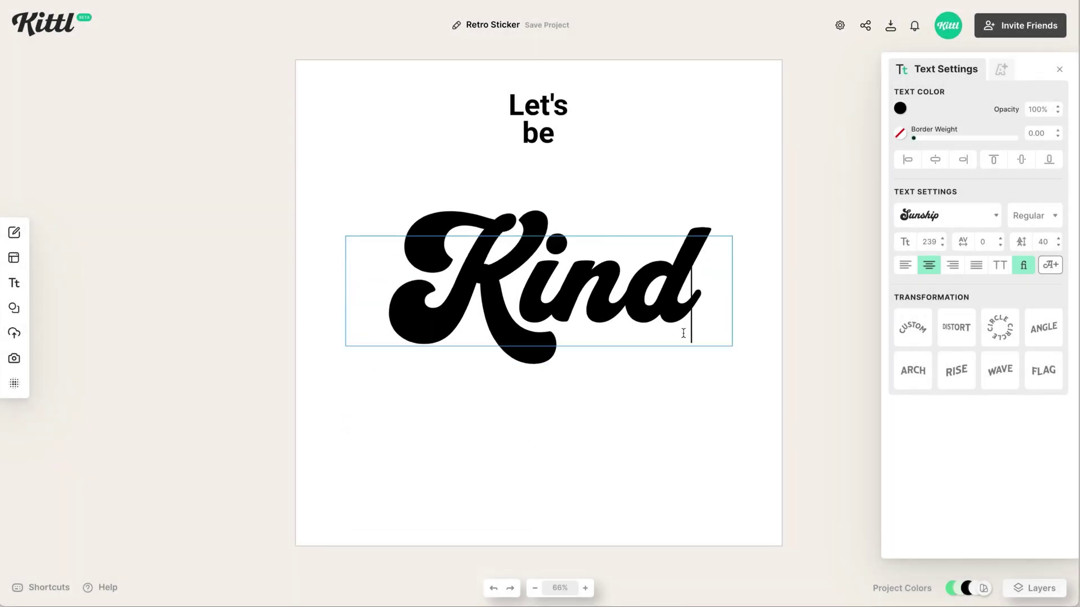
click(1048, 265)
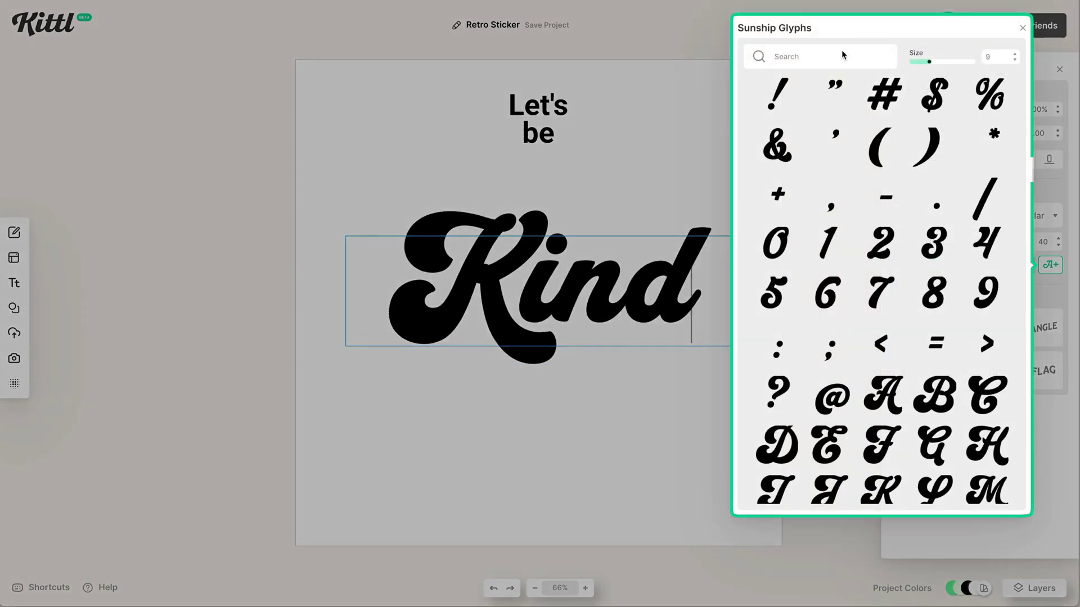
click(841, 55)
text(d)
click(882, 96)
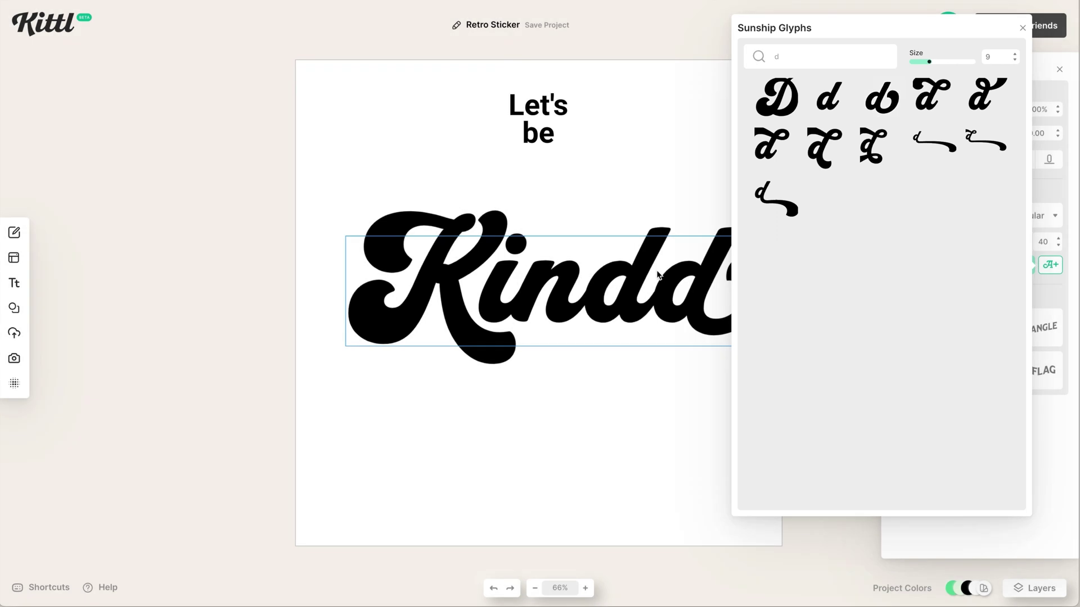
click(1022, 28)
key(Return)
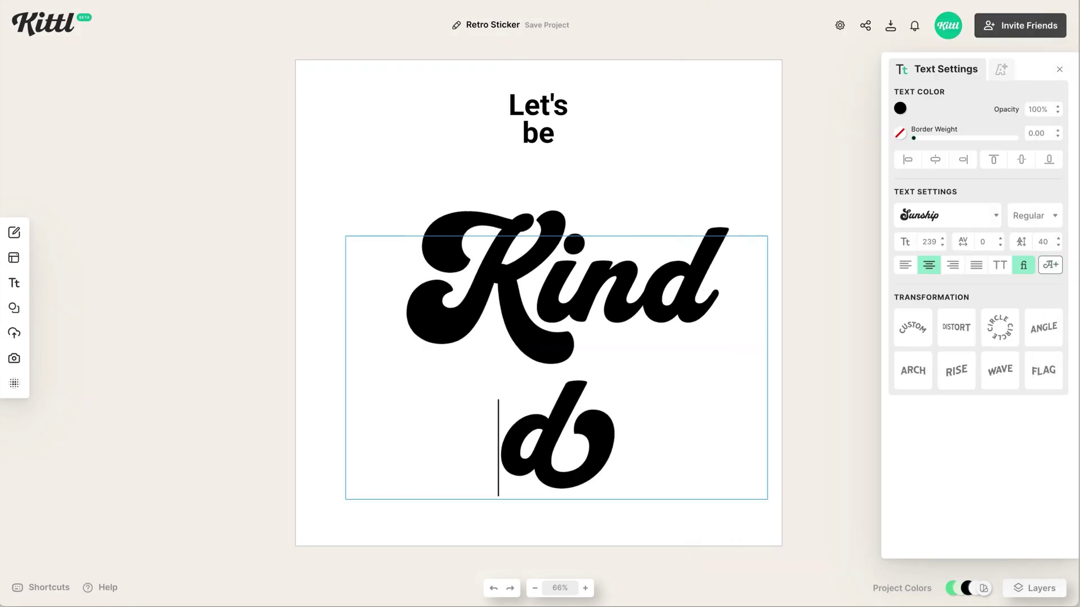
key(BackSpace)
key(BackSpace)
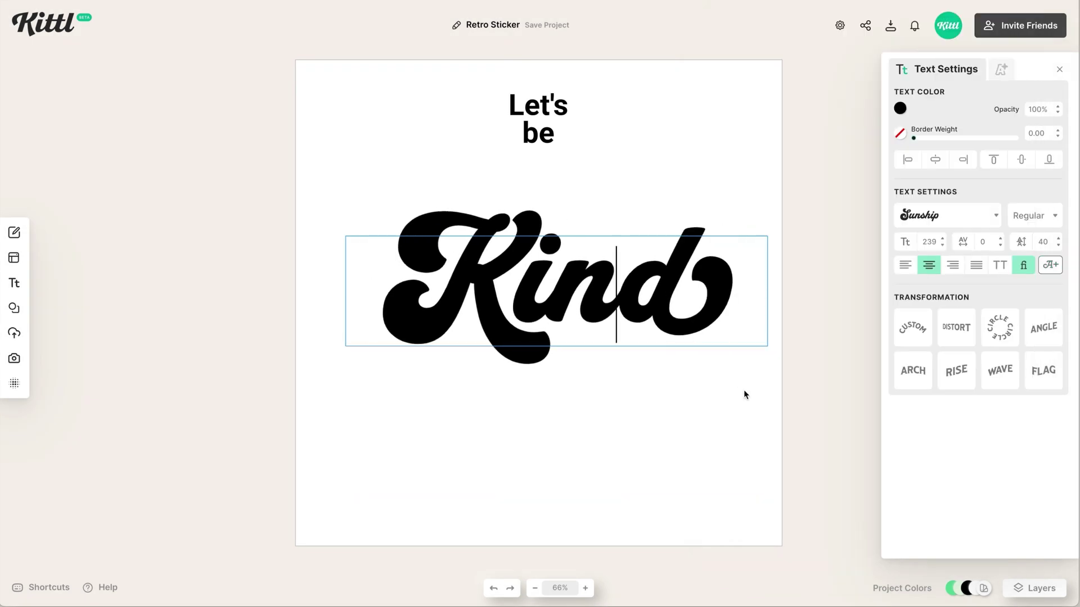
key(Escape)
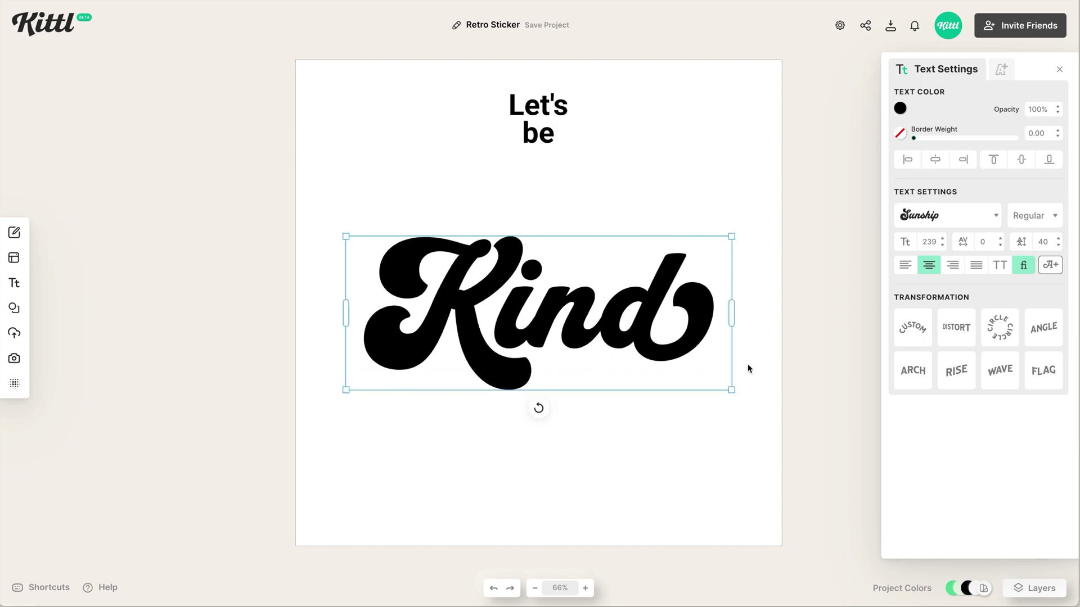
click(764, 363)
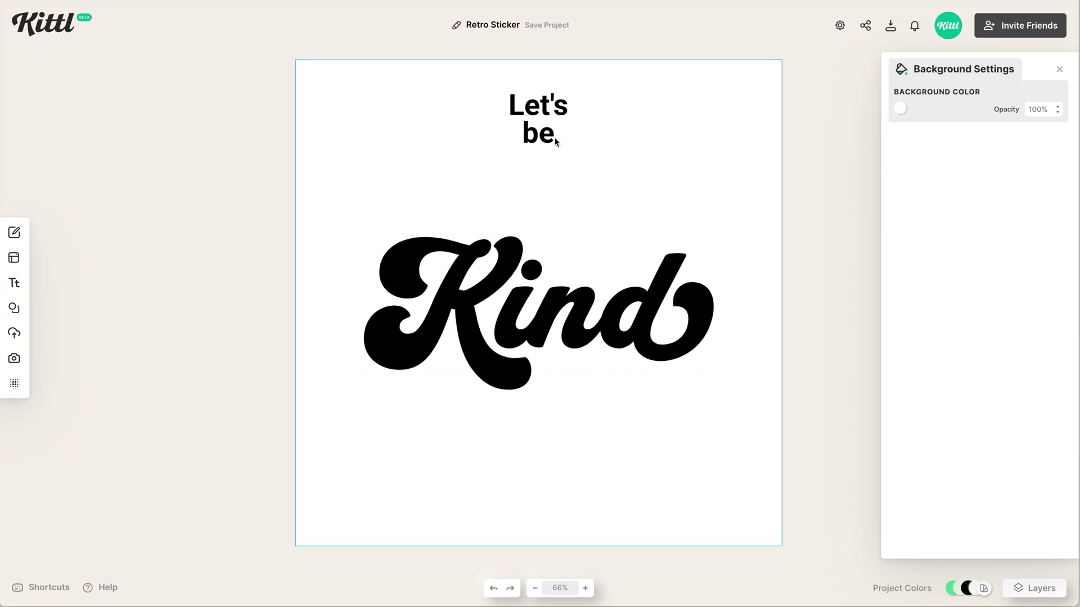
drag(552, 142, 665, 274)
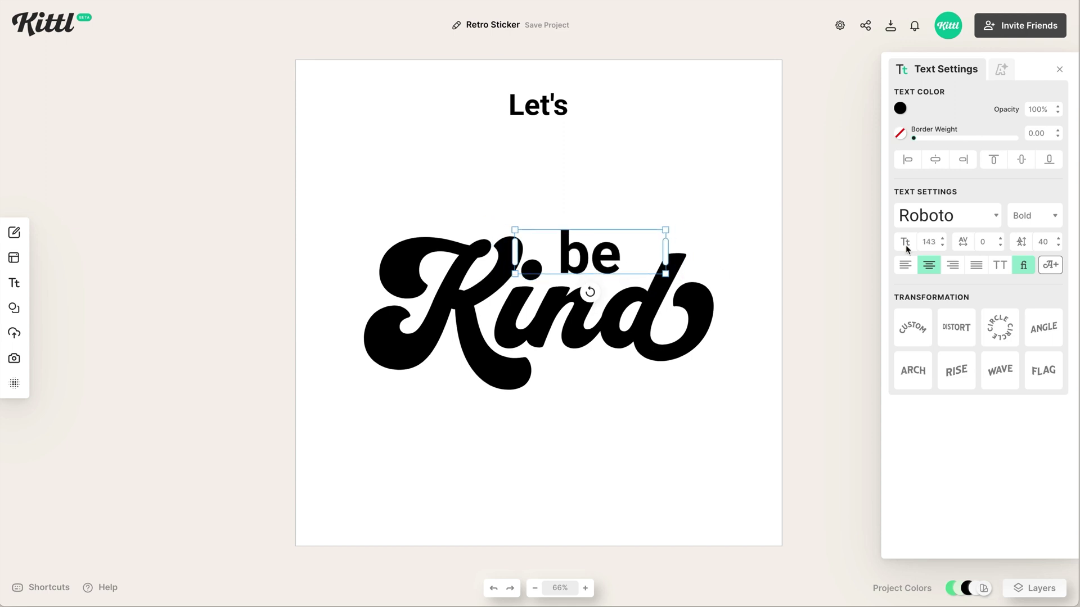
- Set be in Psychedelic Cowboy, enlarge it over Kind's end, and move Let's above the K
click(935, 218)
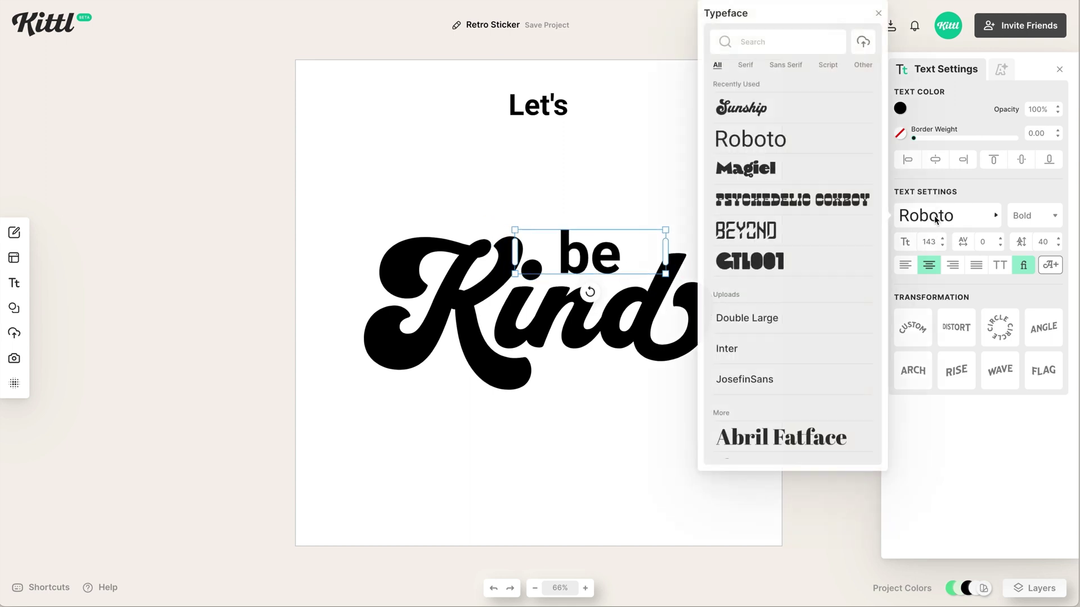
click(806, 201)
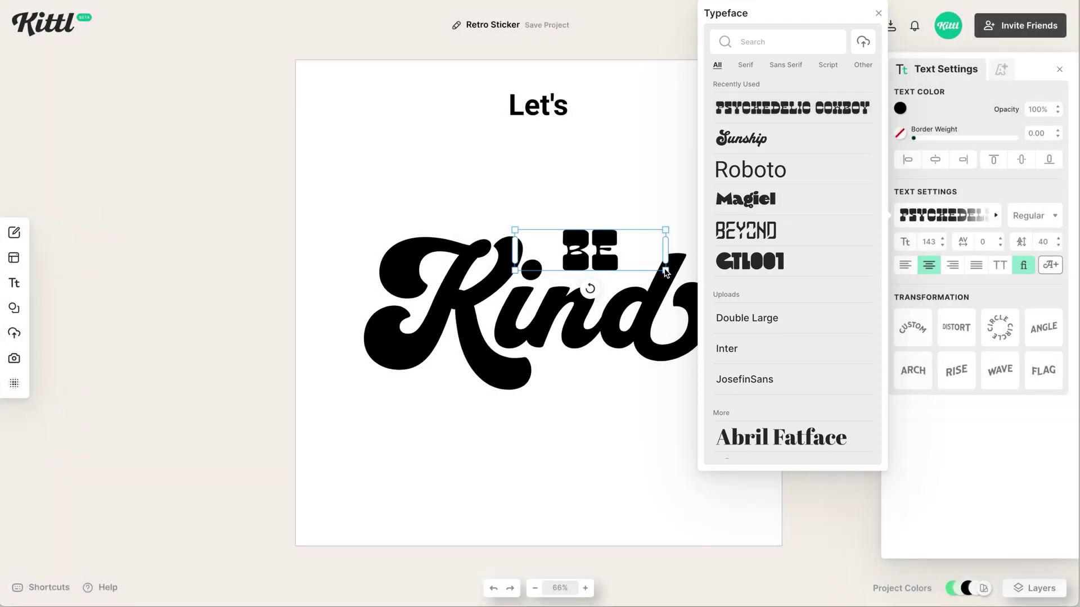
drag(665, 273, 692, 292)
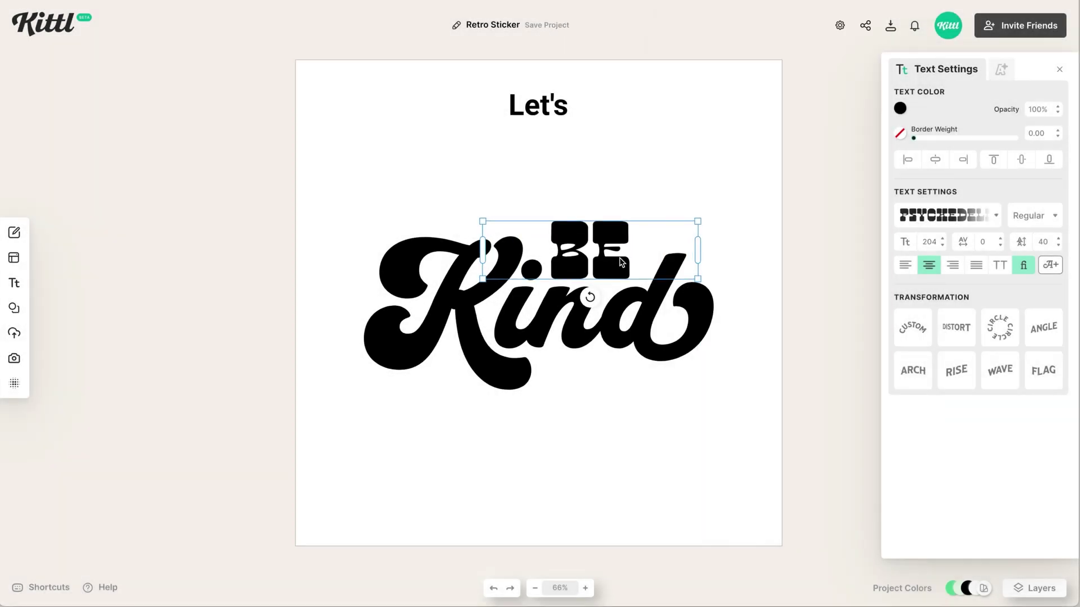
click(698, 401)
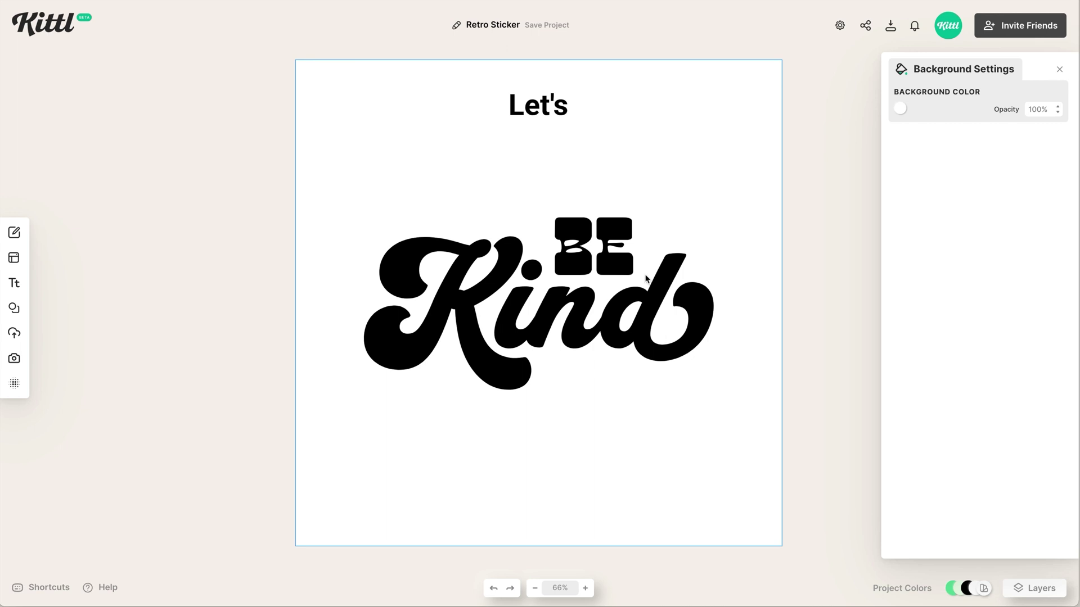
drag(619, 272, 623, 271)
click(633, 438)
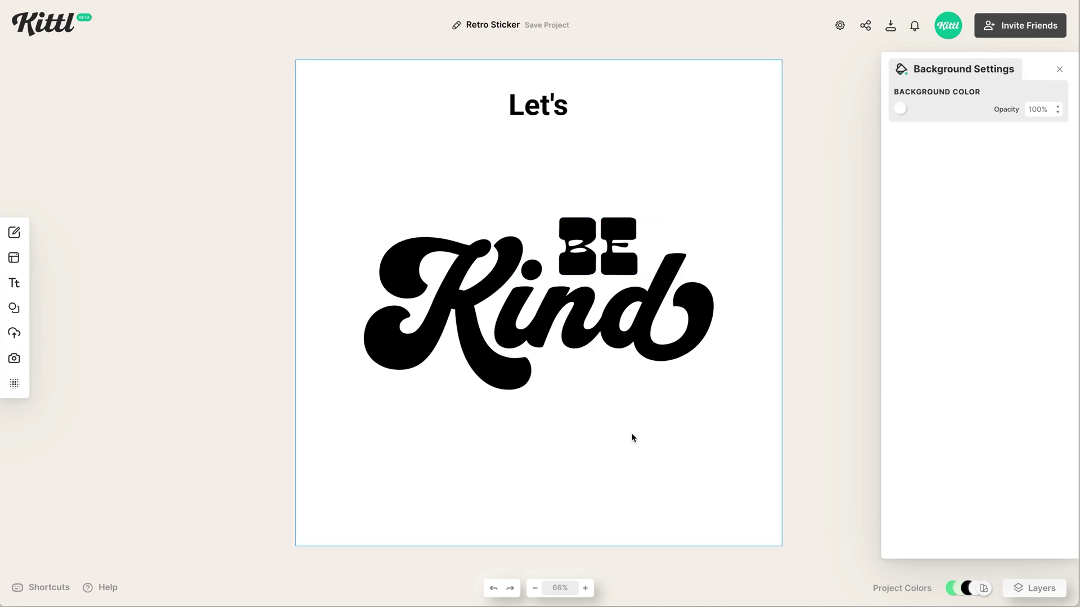
drag(548, 112, 491, 217)
- Set Let's in the Magiel typeface in all uppercase
click(932, 214)
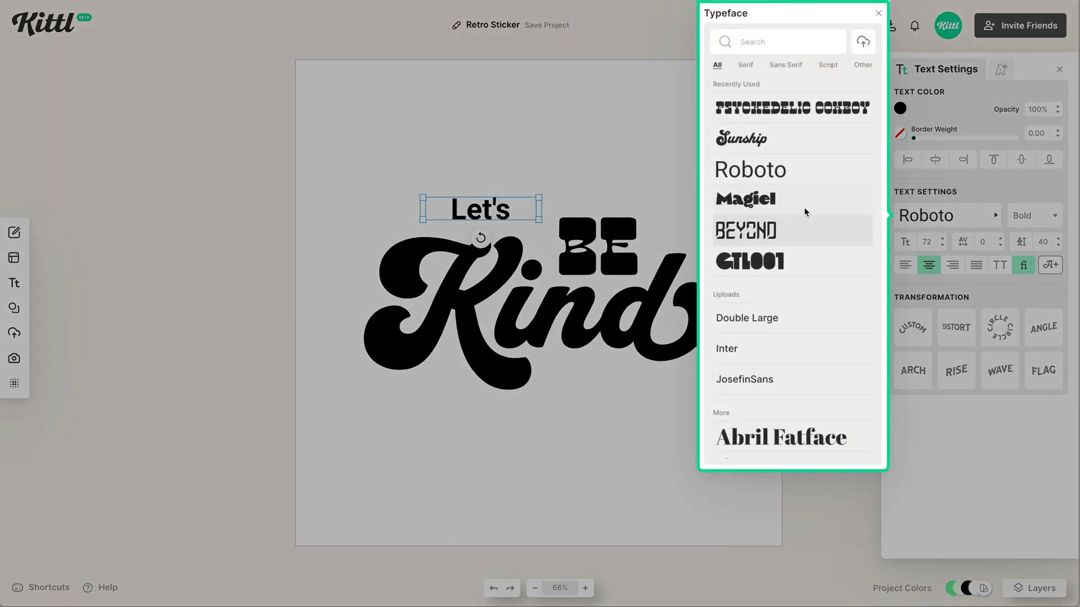
click(795, 201)
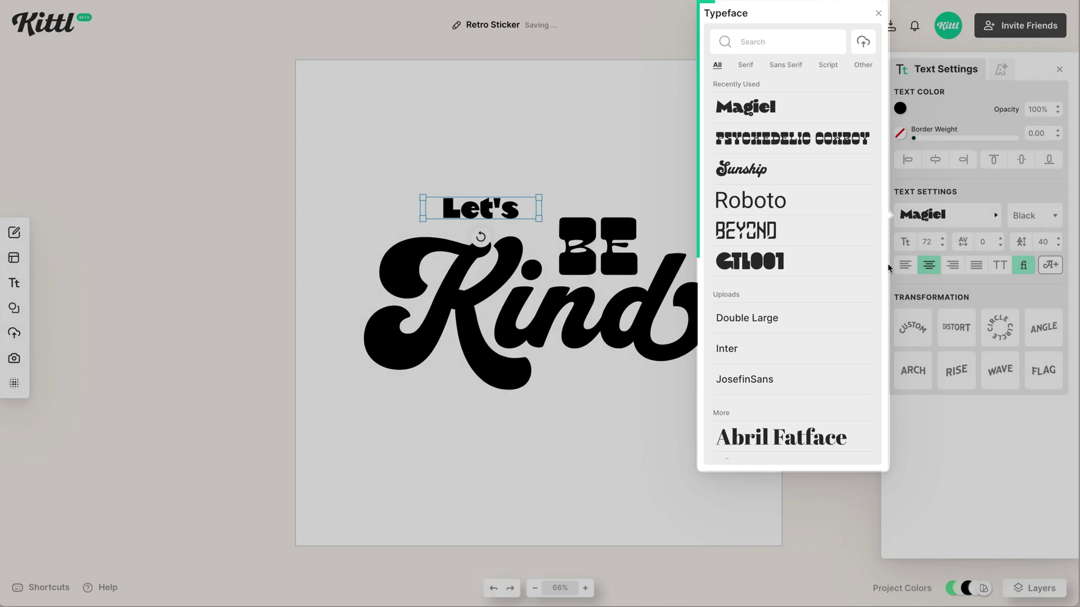
click(888, 264)
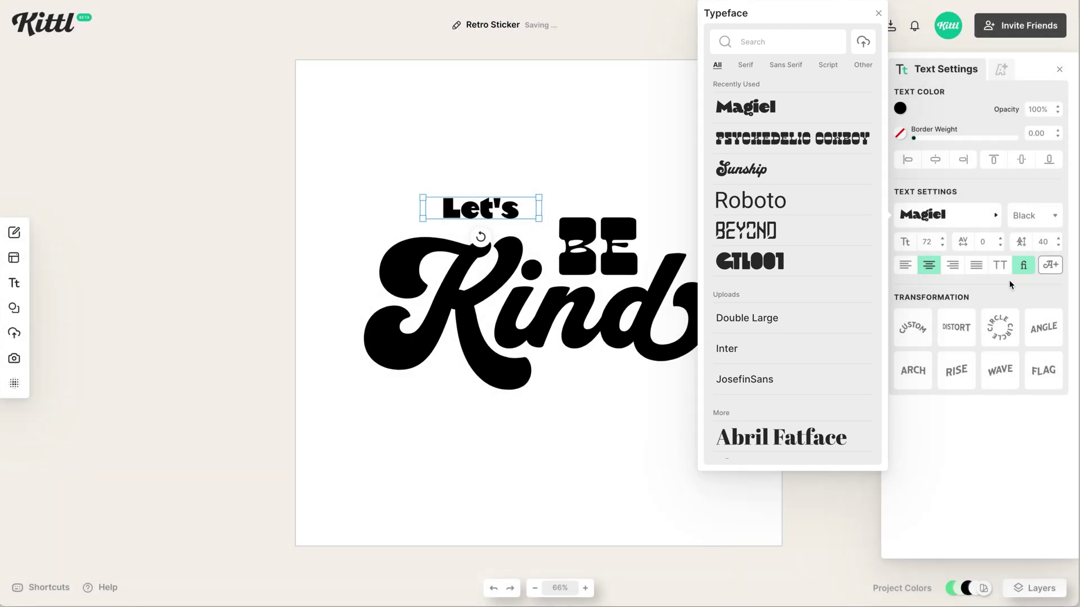
click(1000, 265)
scroll(564, 261, up, 5)
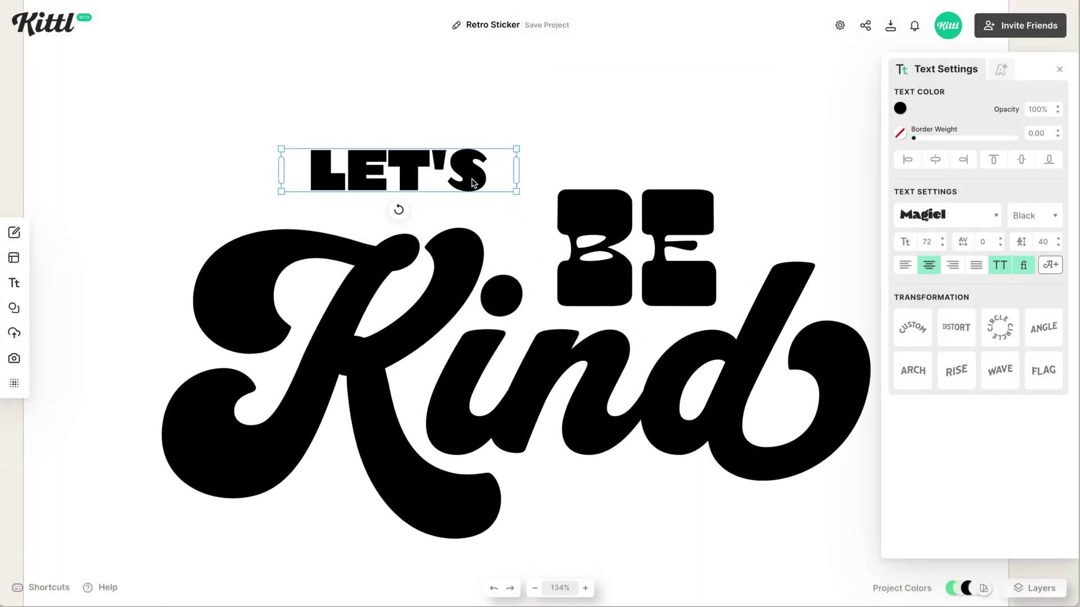
- Line LET'S up beside BE above Kind and widen its letter spacing
drag(394, 169, 414, 186)
click(561, 204)
drag(596, 228, 596, 215)
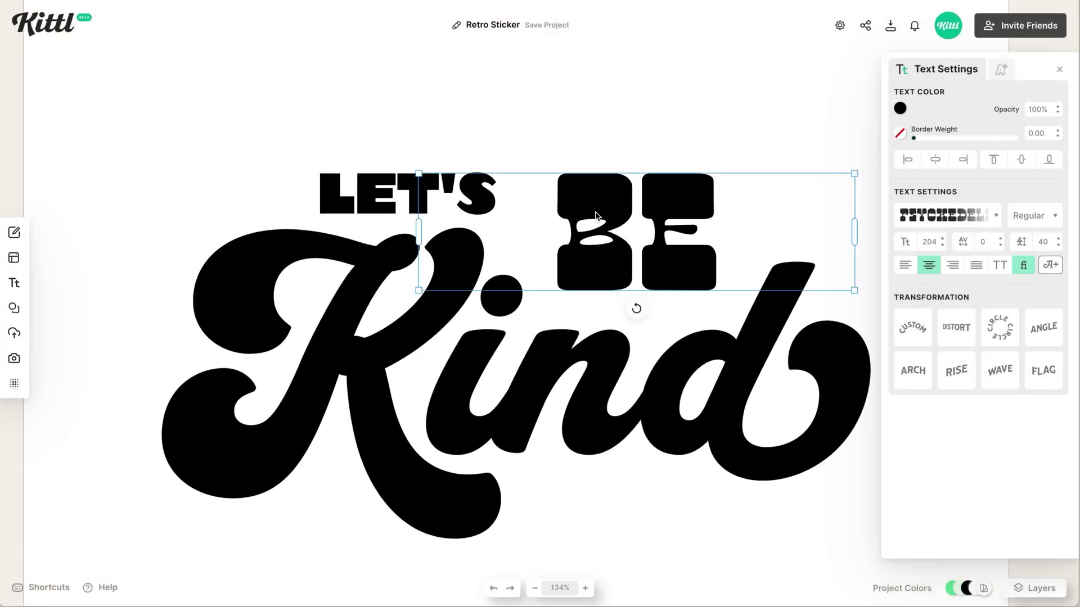
drag(856, 236, 796, 237)
click(483, 194)
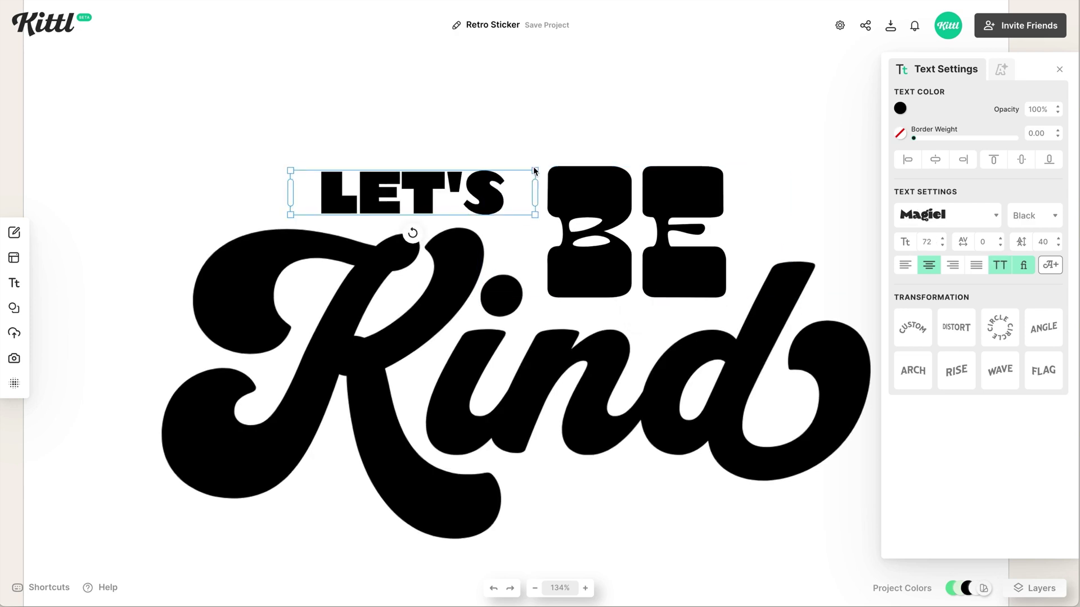
drag(484, 194, 503, 191)
click(1000, 238)
click(729, 156)
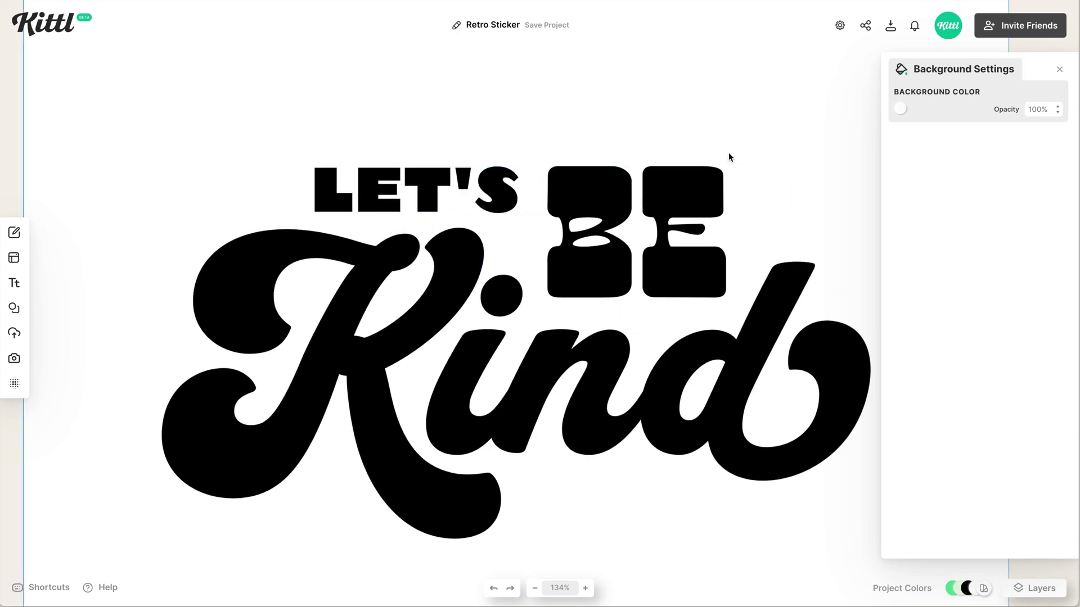
key(shift+1)
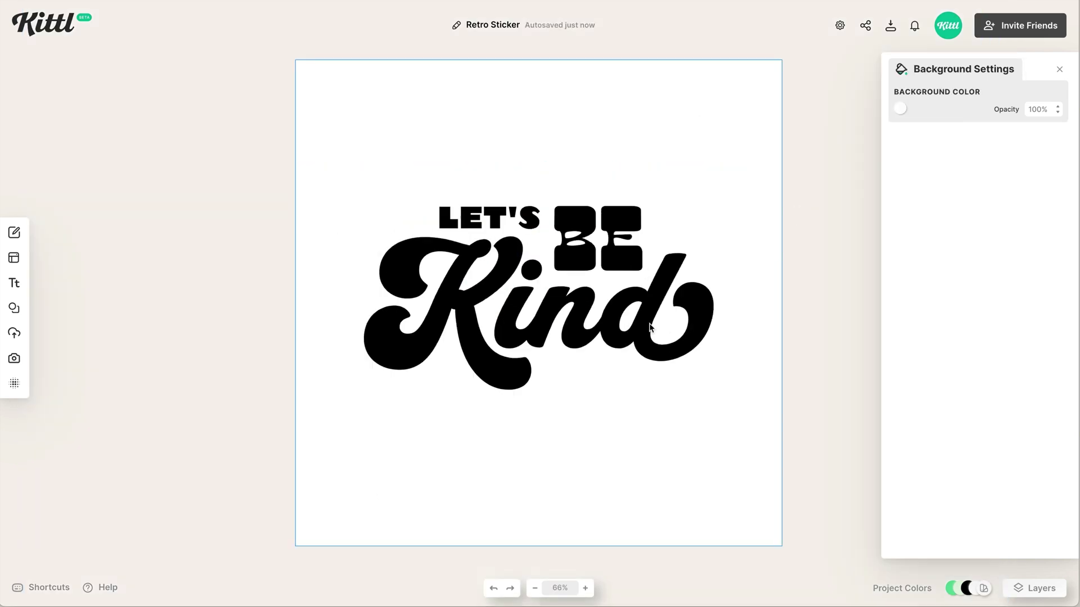
click(651, 326)
- Fill Kind with lavender, BE with pastel green, and LET'S with red from the Document Palette
click(901, 109)
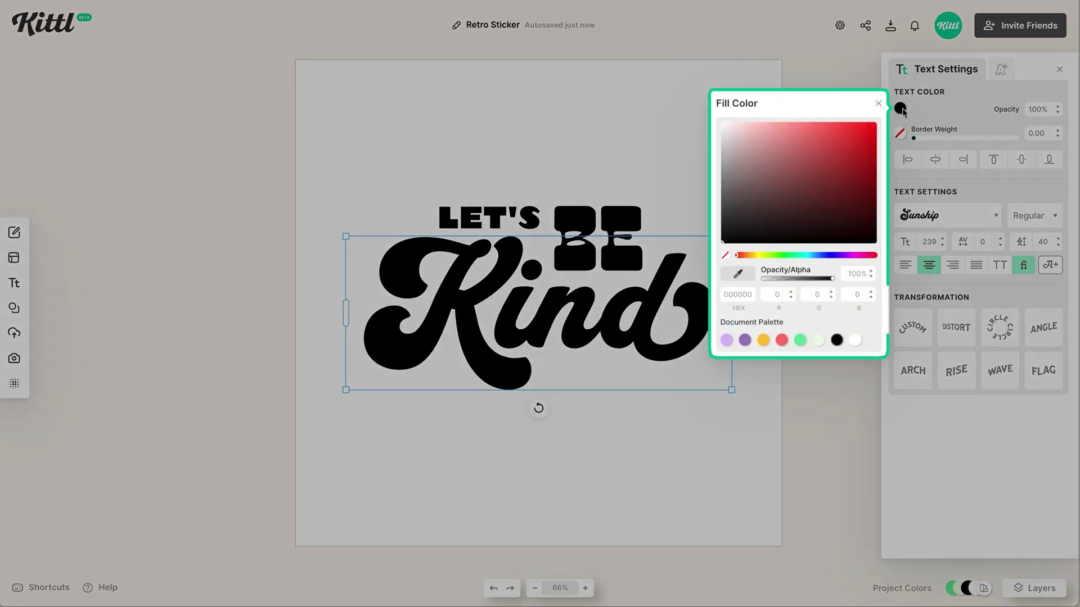
click(727, 340)
click(598, 239)
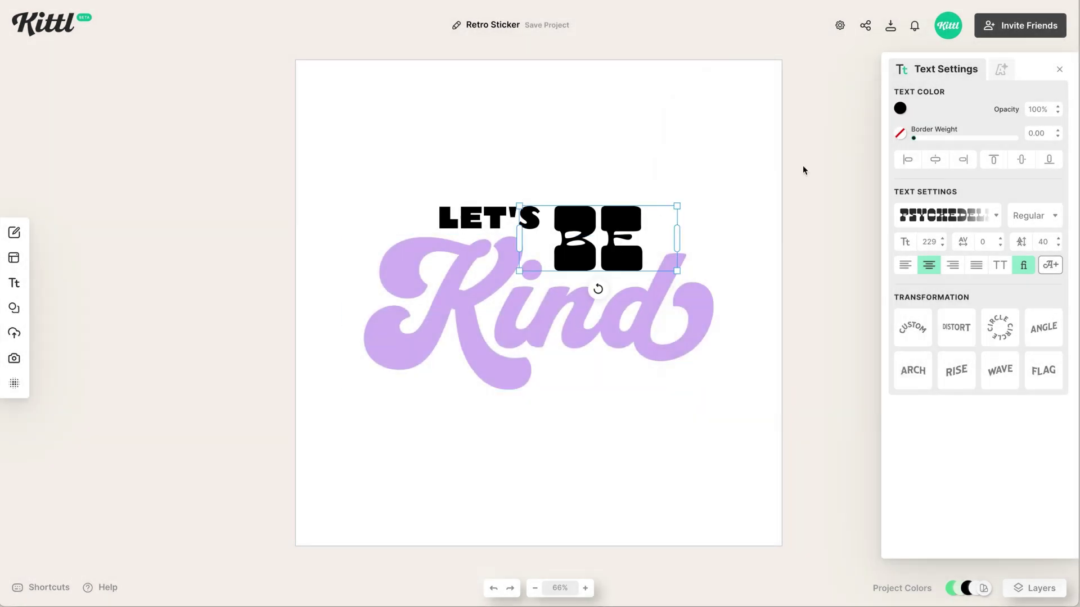
click(900, 110)
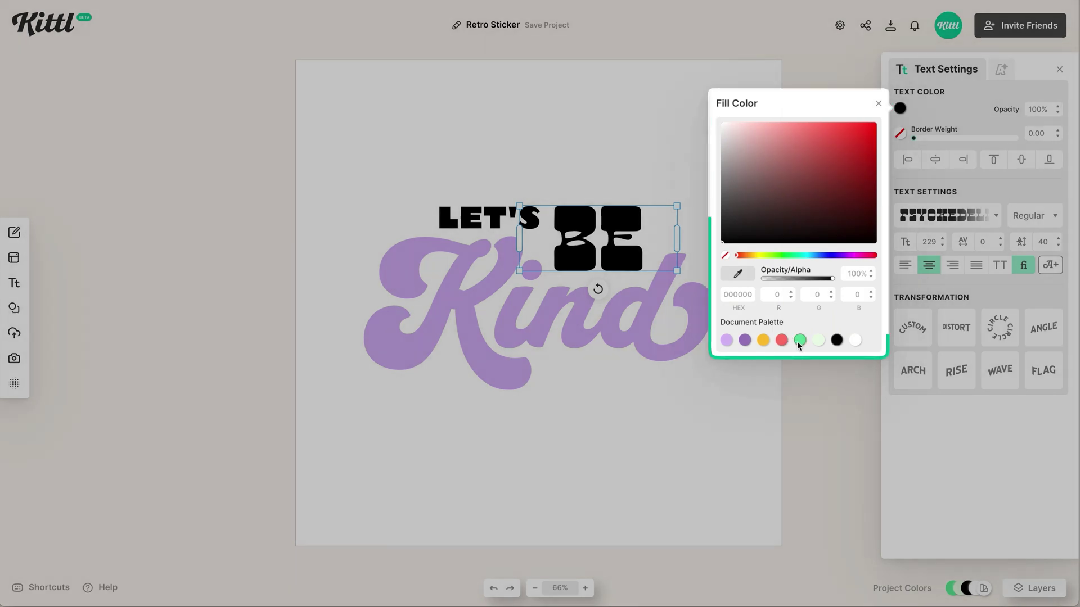
click(799, 340)
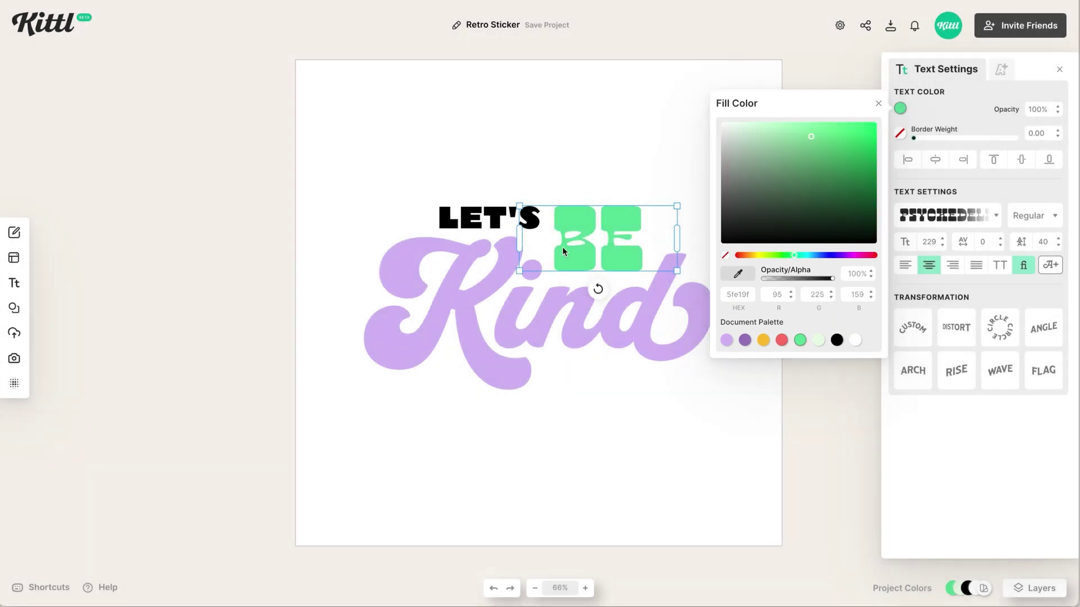
click(495, 217)
click(899, 108)
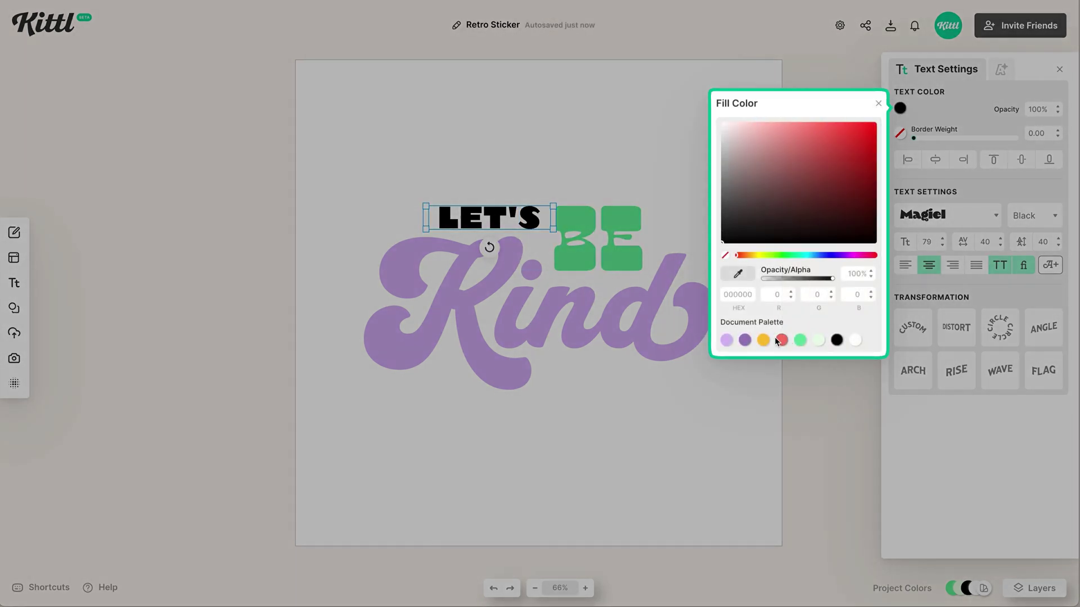
click(782, 340)
click(649, 336)
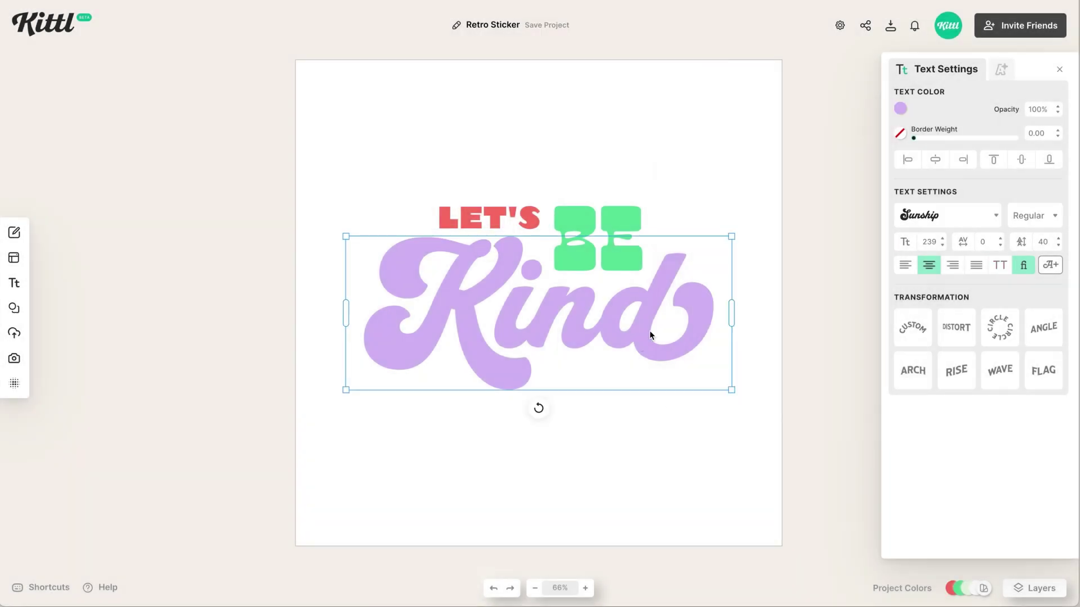
- Add a purple Block Shadow to Kind with offset 5 and angle -80°
click(1001, 70)
click(1002, 122)
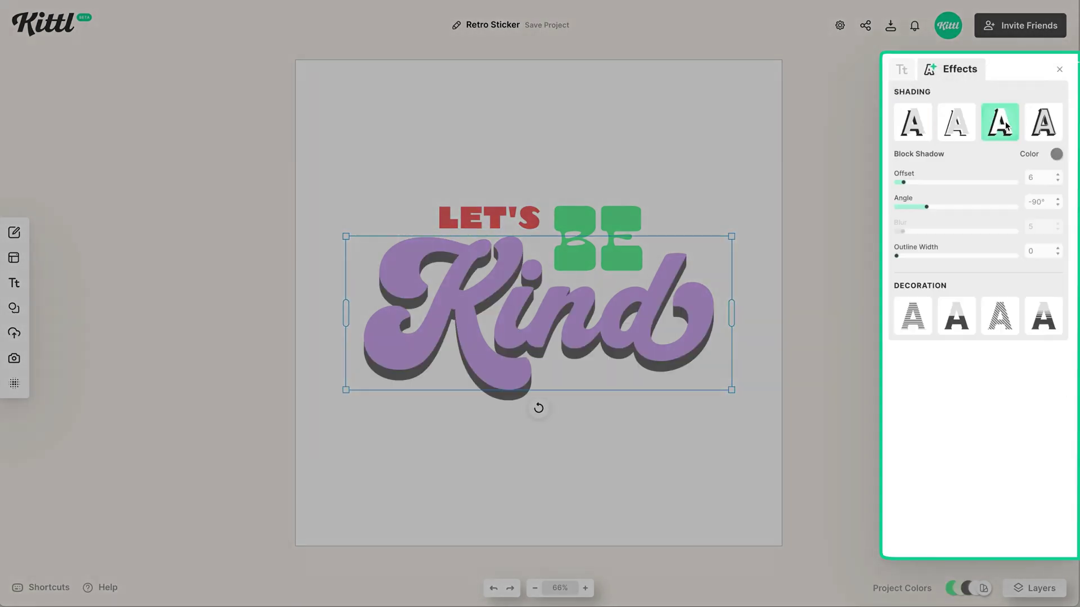
click(1056, 156)
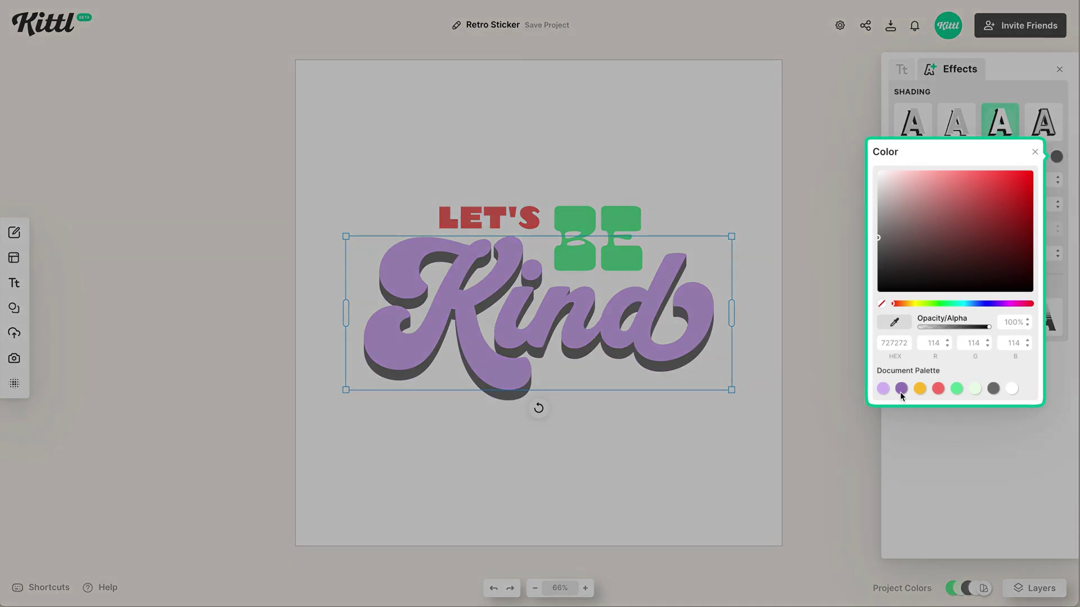
click(900, 388)
click(950, 436)
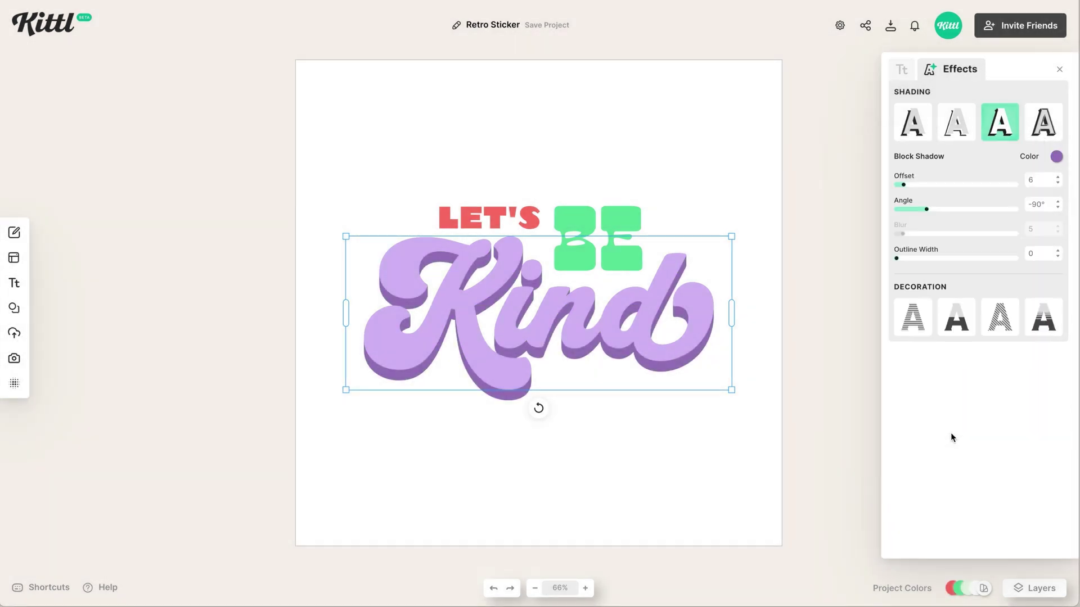
click(1058, 183)
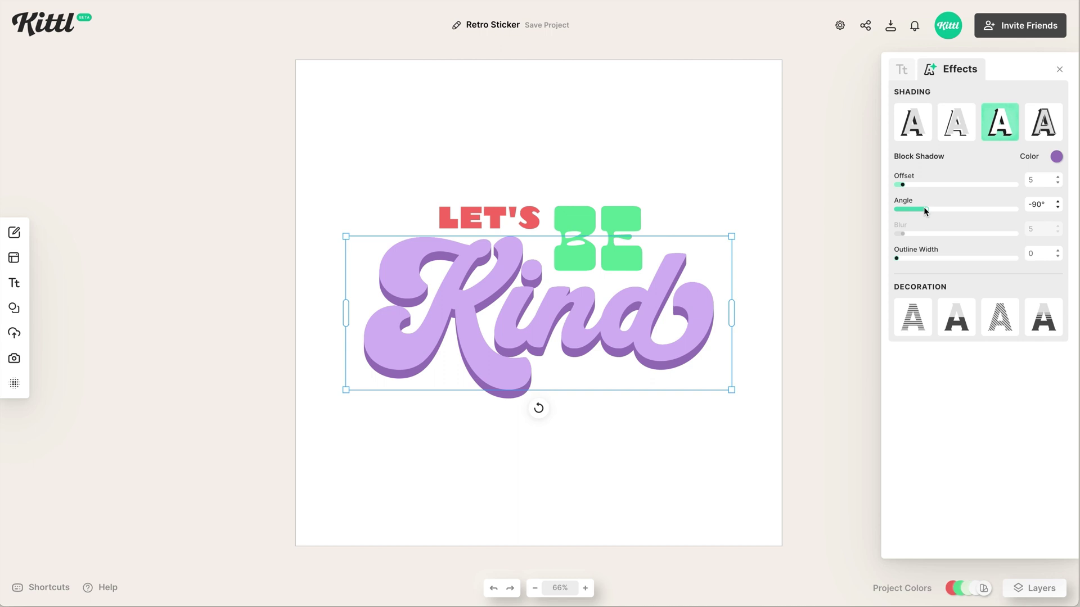
drag(926, 208, 929, 213)
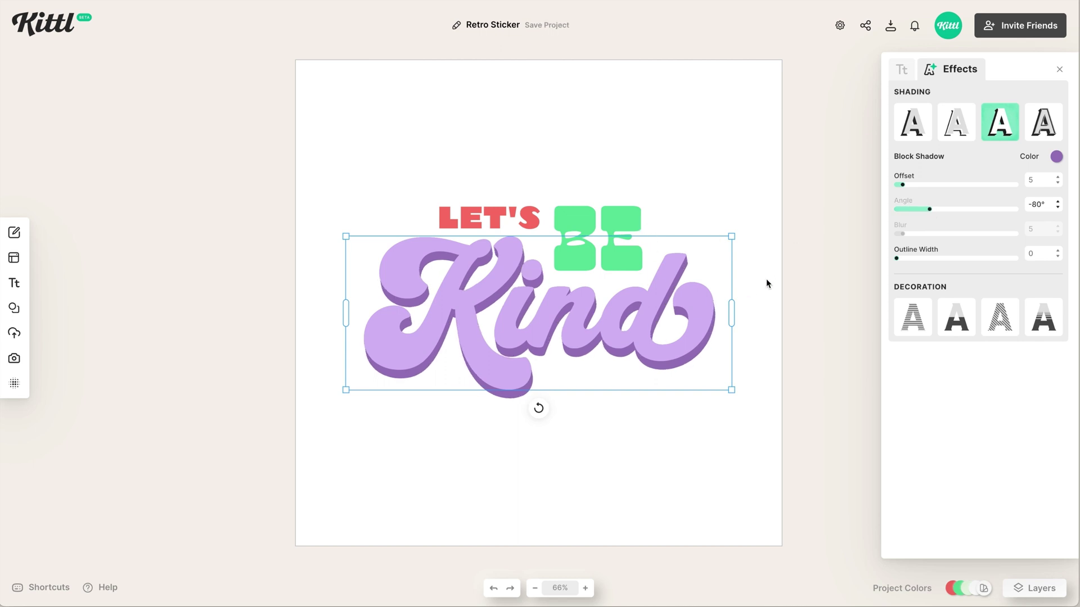
click(720, 422)
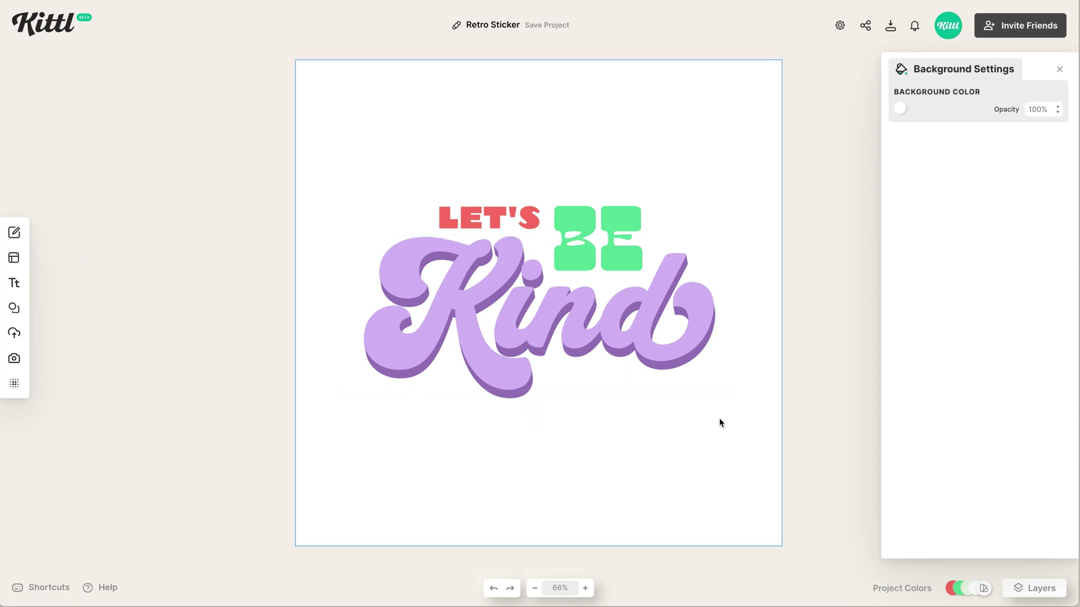
- Add a yellow Colorful Flat Flowers illustration, shrink it, and place it below Kind
click(14, 308)
scroll(145, 411, down, 5)
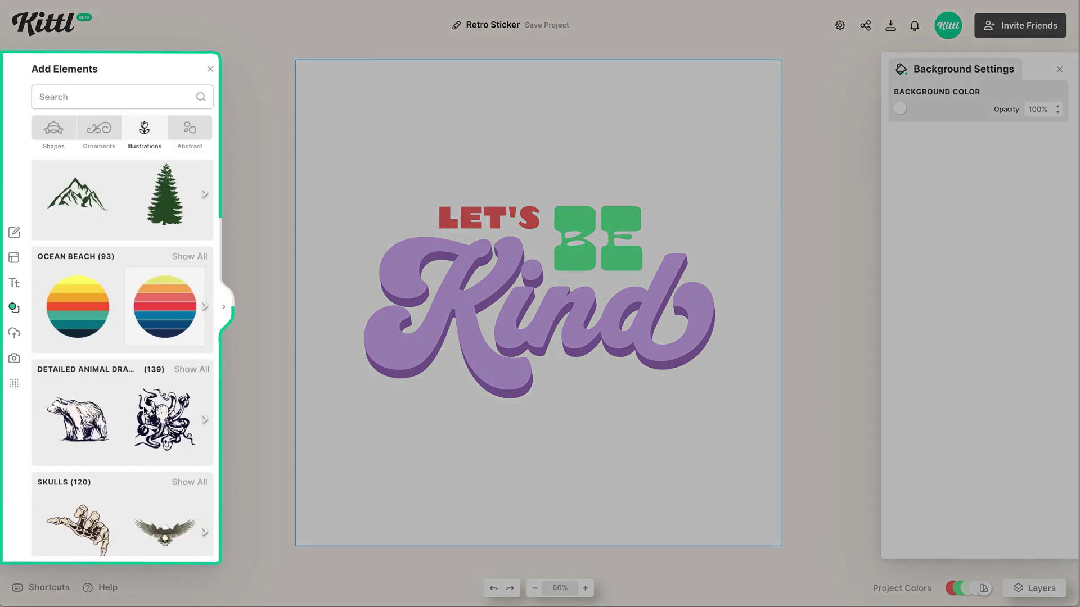
scroll(144, 411, down, 15)
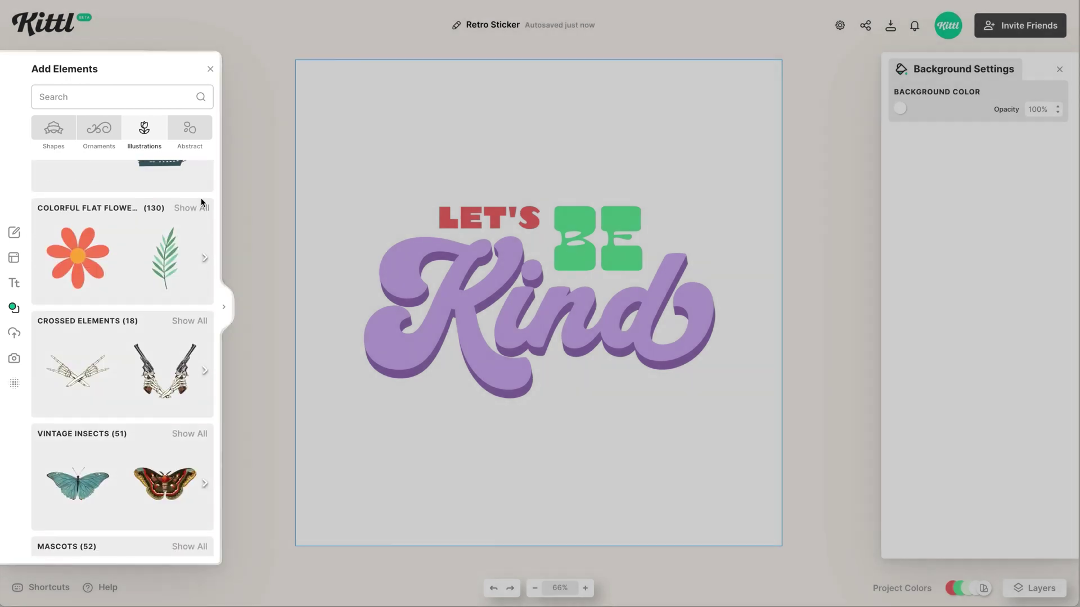
click(194, 209)
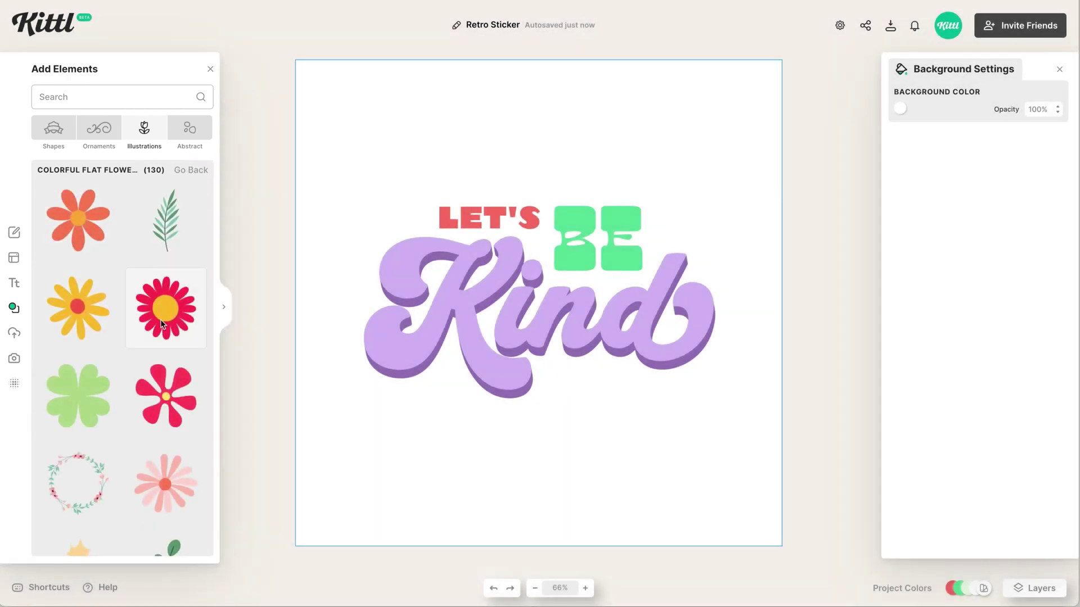
click(87, 308)
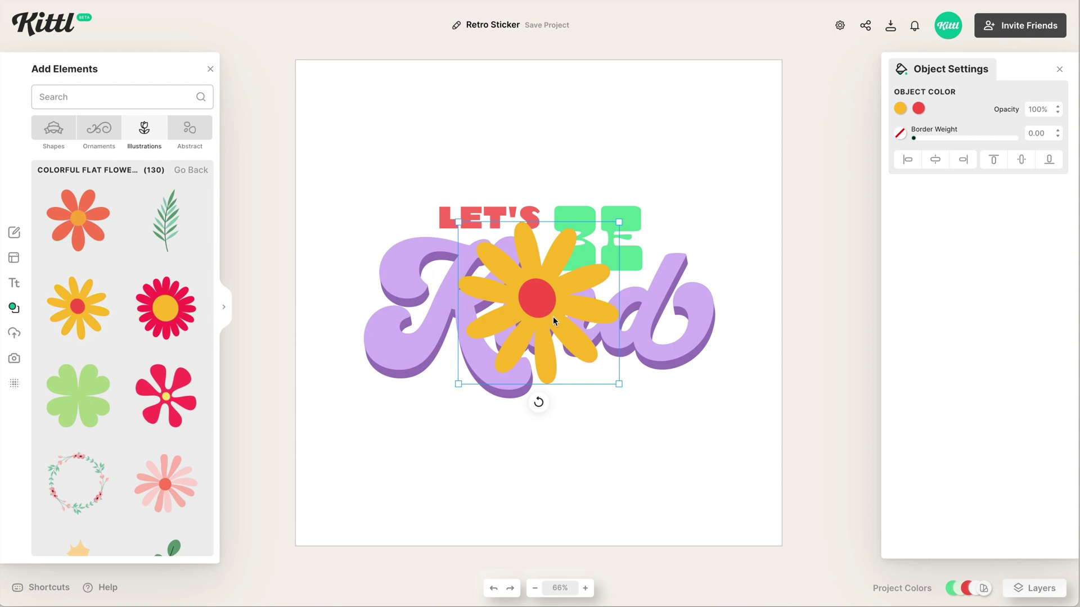
drag(528, 315, 389, 252)
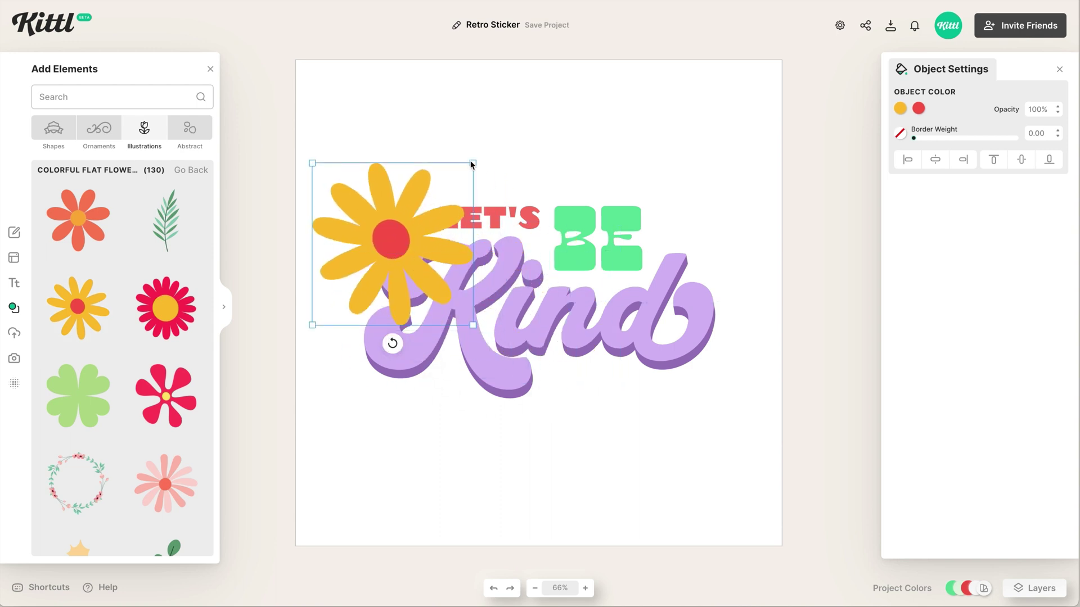
drag(473, 166, 434, 218)
drag(385, 252, 561, 376)
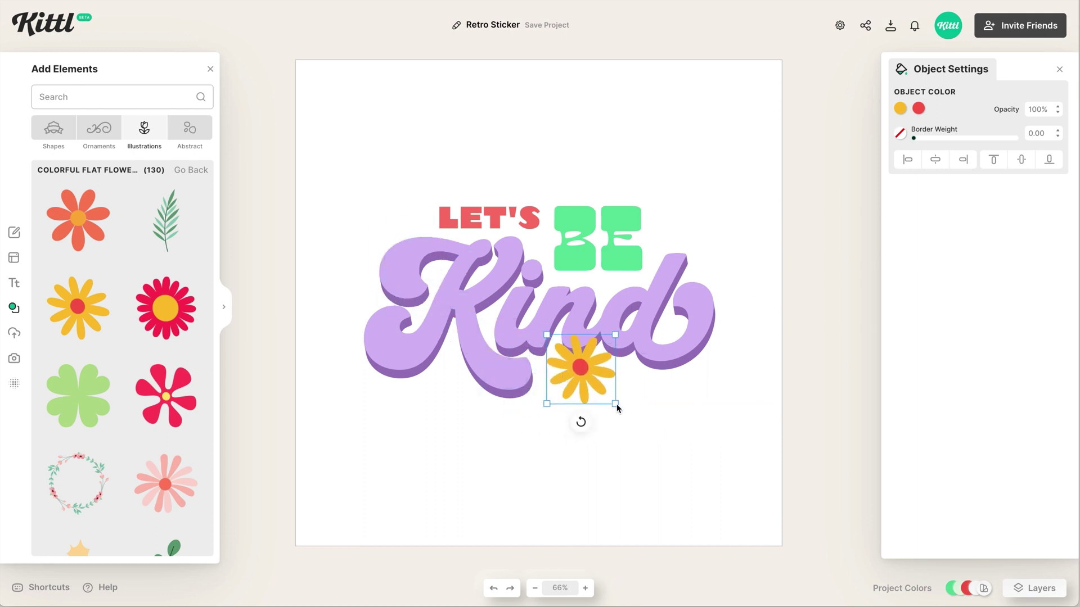
drag(616, 405, 625, 415)
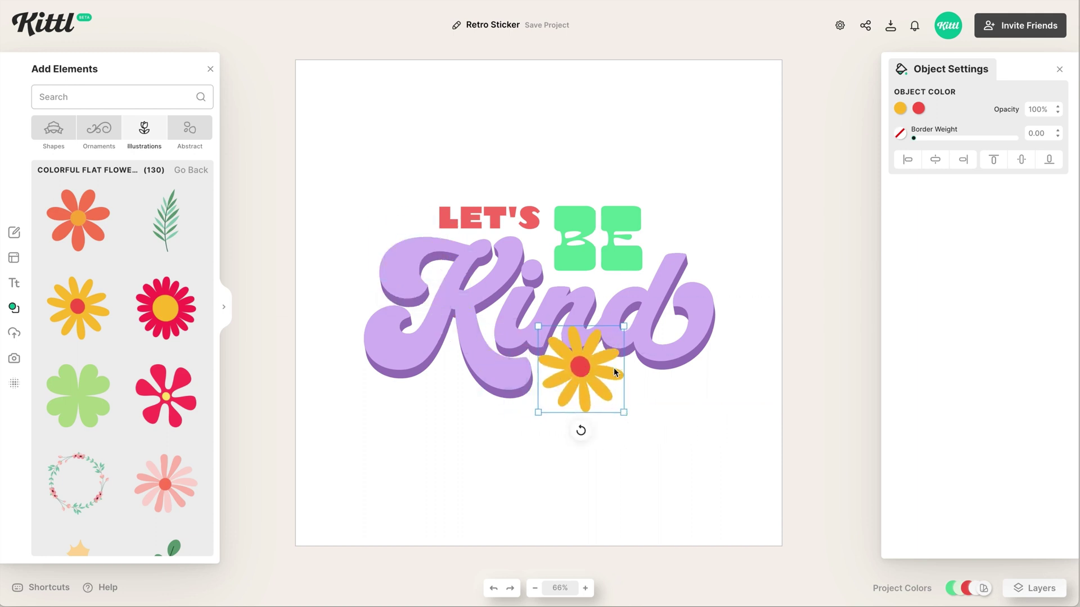
- Send the flower behind Kind and nudge it slightly right
right_click(599, 372)
click(641, 564)
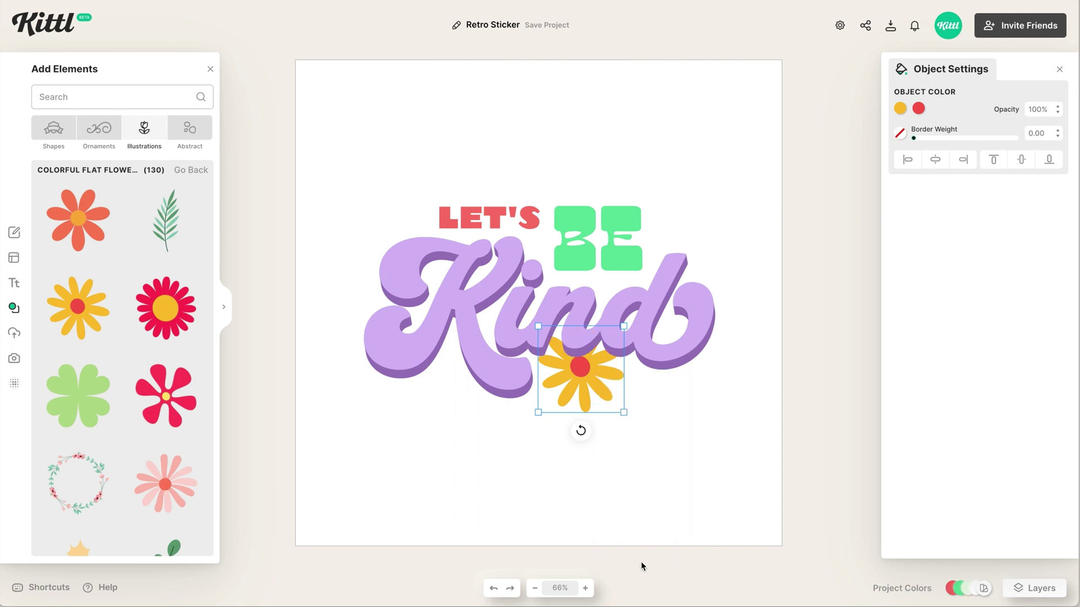
click(585, 422)
mouse_move(586, 406)
mouse_down()
mouse_move(603, 406)
mouse_move(595, 411)
mouse_up()
click(645, 437)
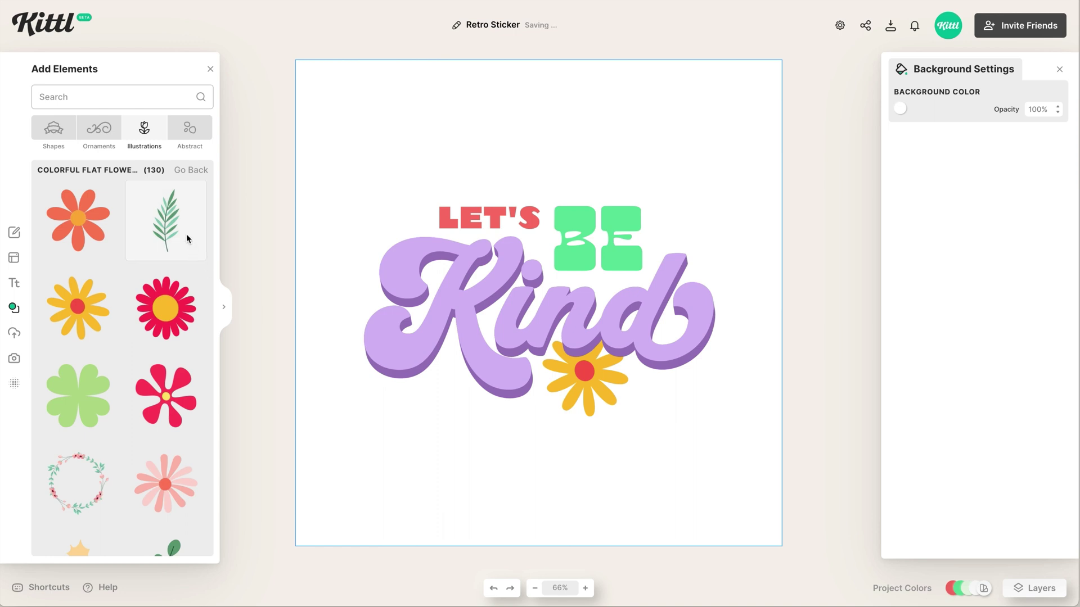
- Add a second flower beside LET'S at top-left and recolour its petals yellow
scroll(186, 234, down, 5)
drag(164, 424, 416, 231)
click(901, 109)
click(726, 340)
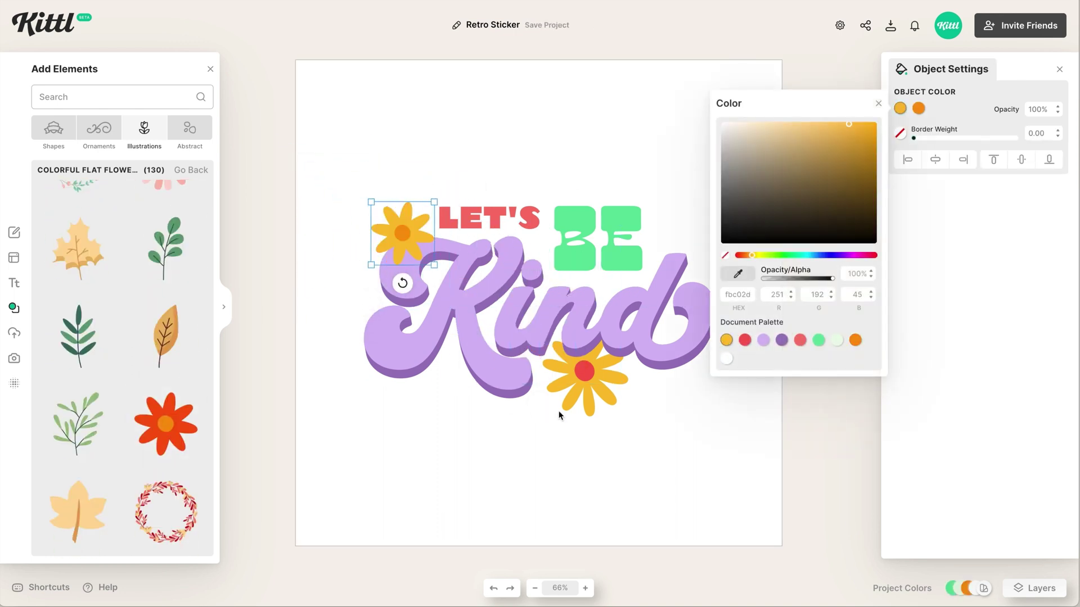
shift+click(585, 371)
click(918, 107)
click(900, 108)
click(694, 481)
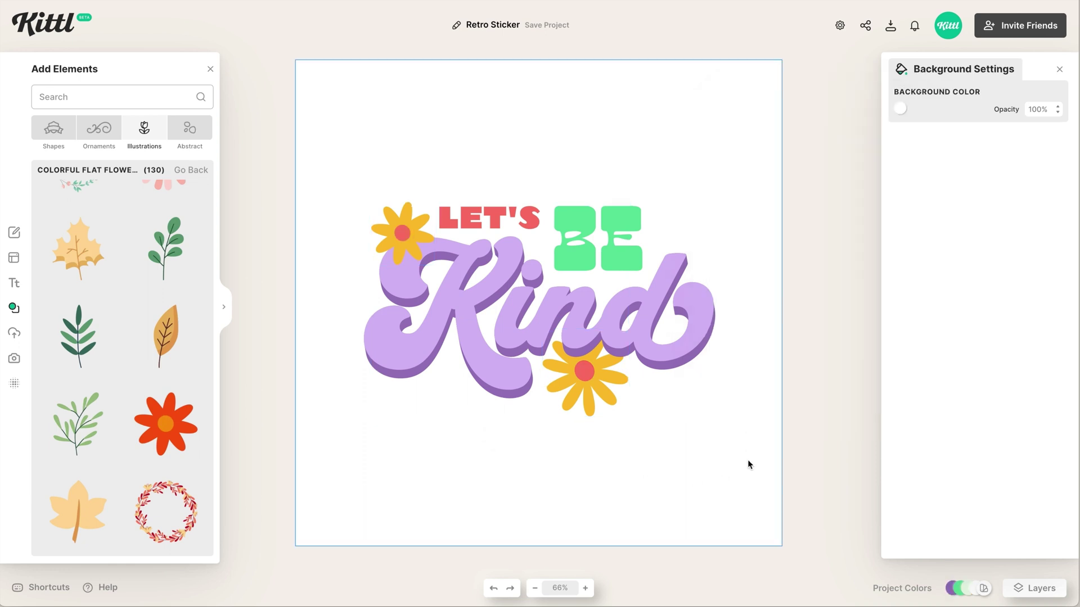
- Group all the artwork and rename the group Design in Layers
key(ctrl+a)
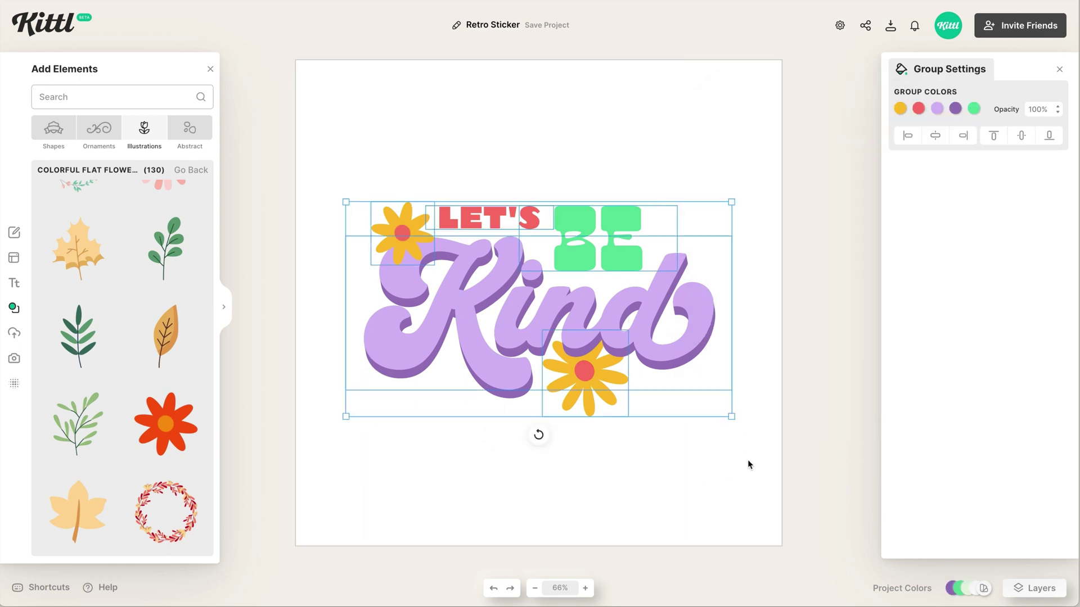
click(1035, 588)
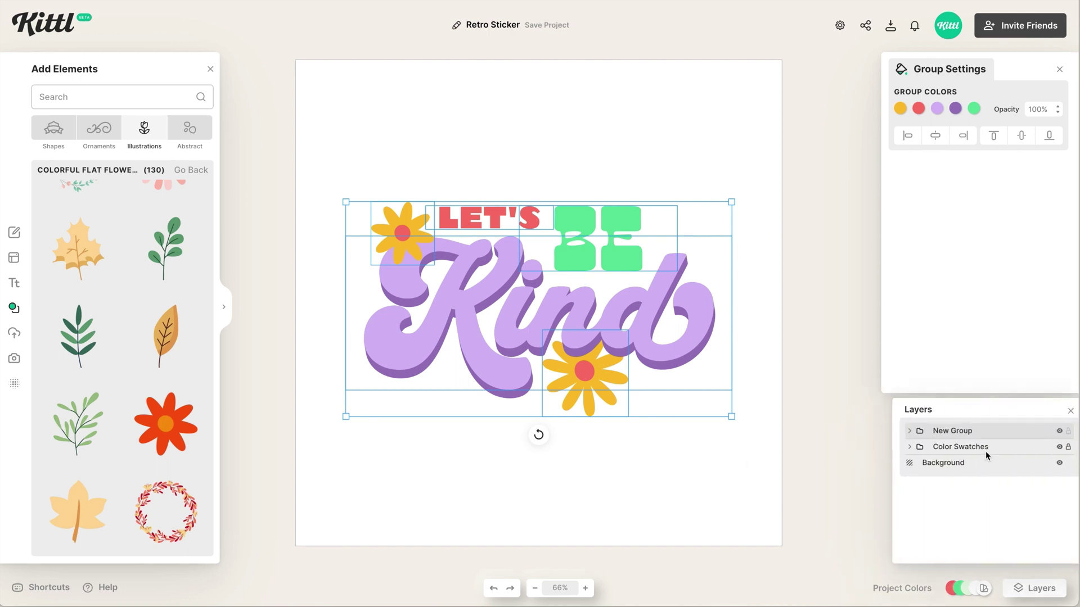
double_click(938, 430)
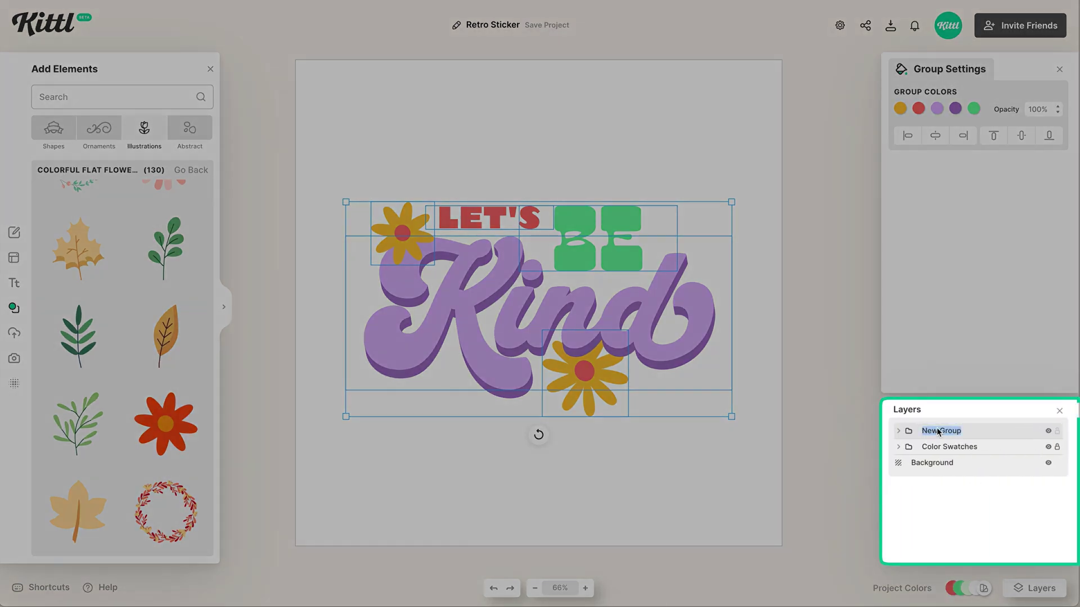
text(Design)
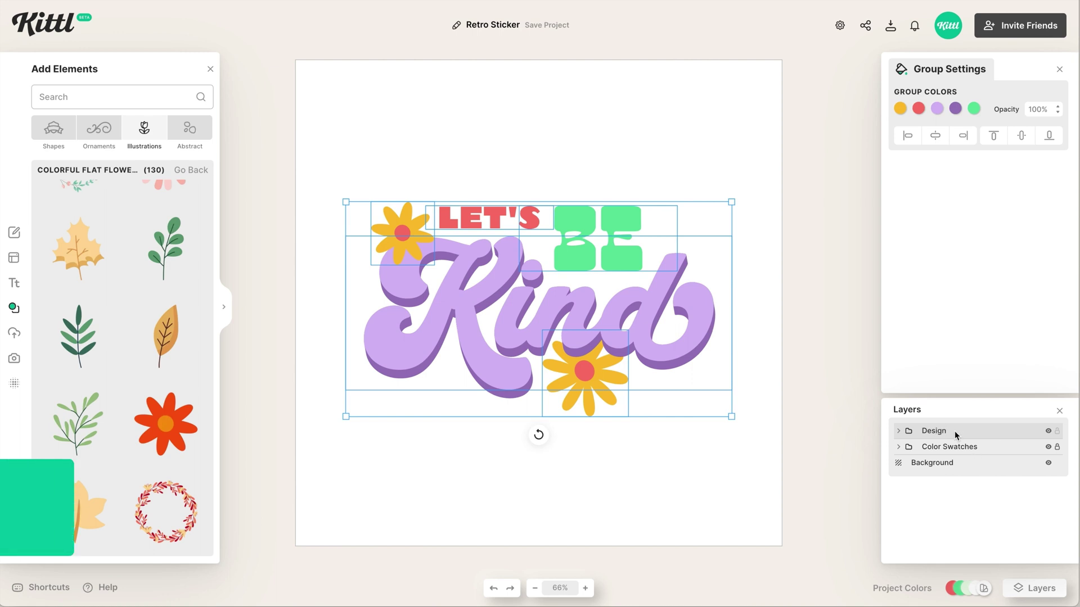
- Paste a duplicate of the Design group and rename it Outline
key(ctrl+v)
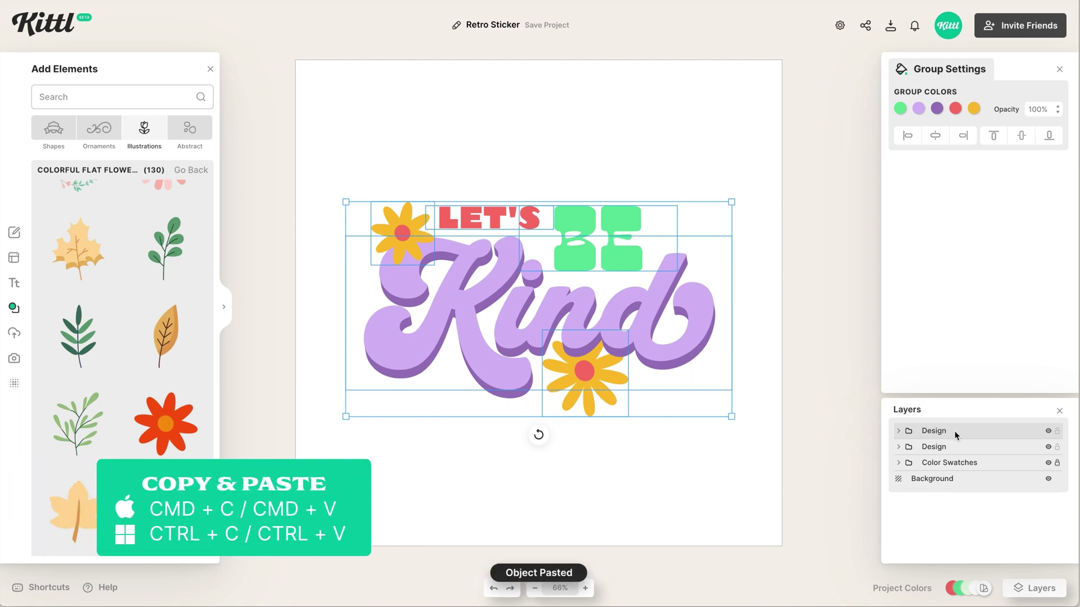
click(934, 447)
double_click(934, 447)
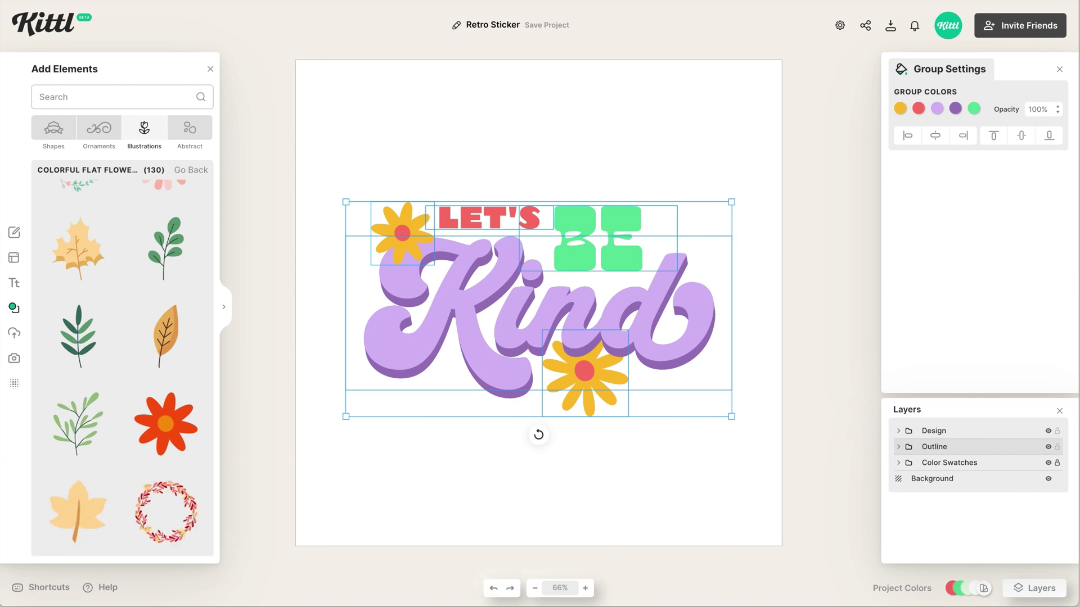
click(898, 447)
- Change the artboard background colour from white to gray aeaeae
click(934, 463)
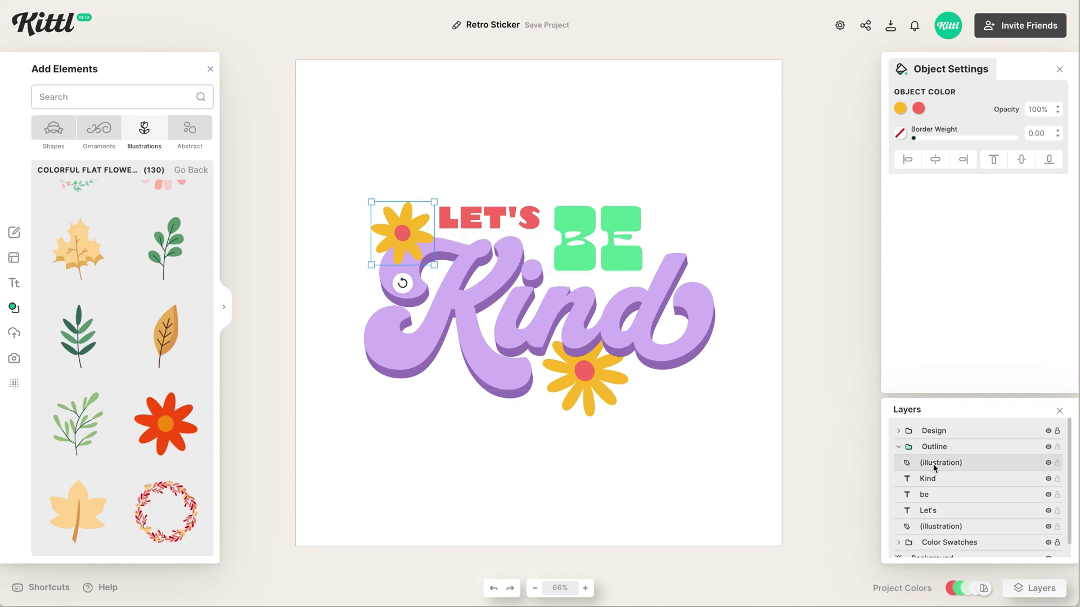
click(751, 479)
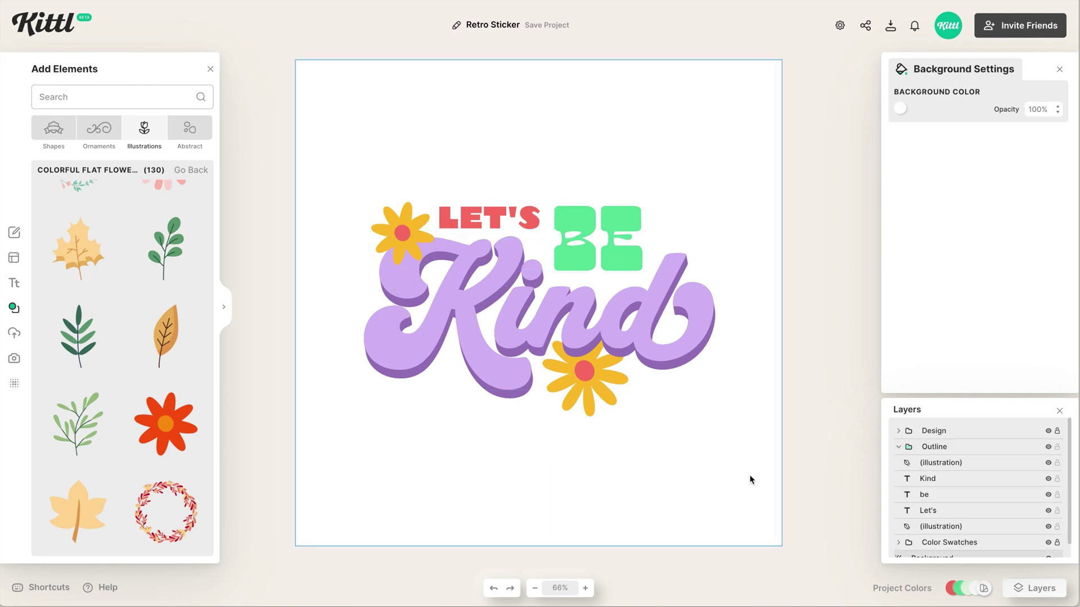
click(900, 108)
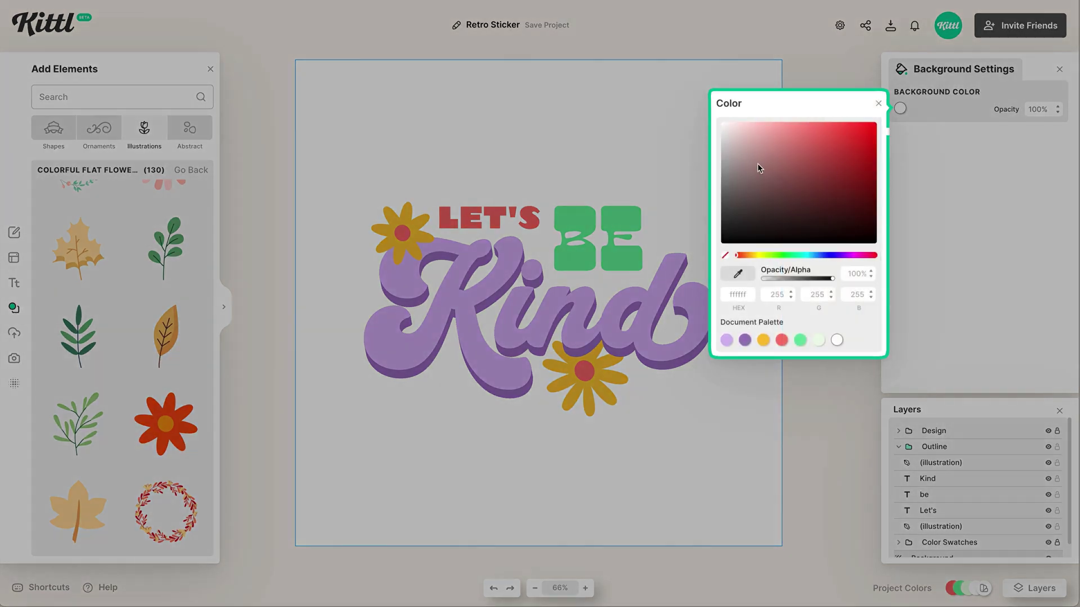
drag(758, 169, 686, 162)
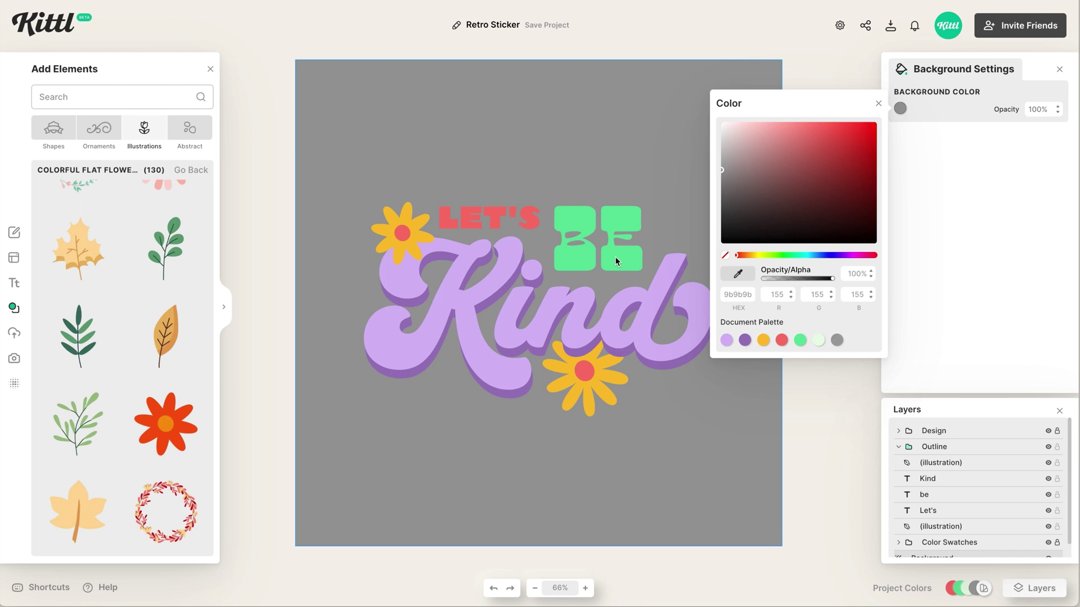
click(615, 257)
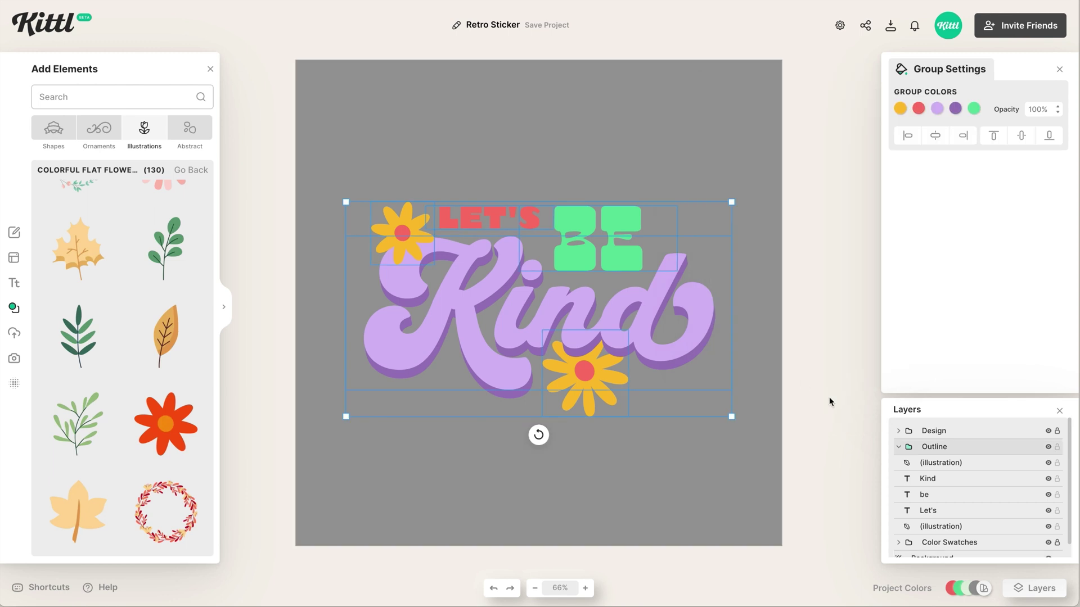
click(964, 465)
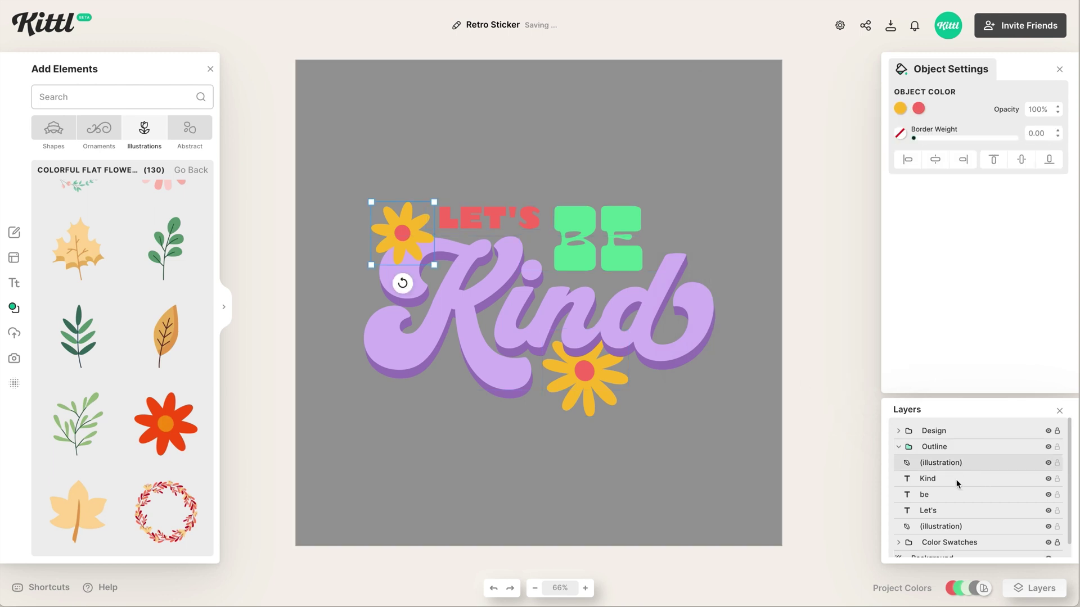
click(931, 480)
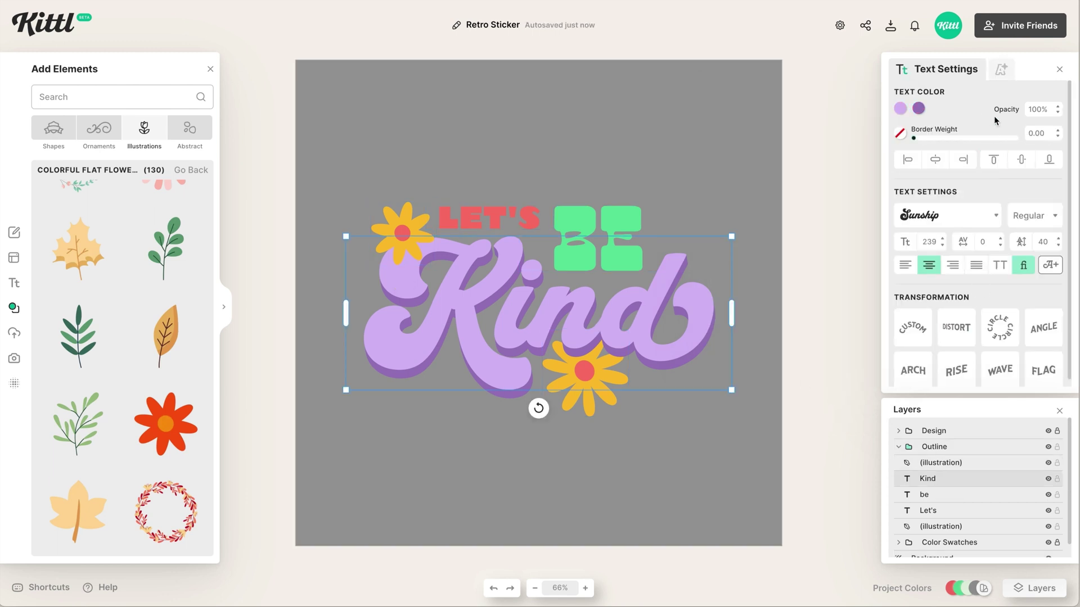
- Give the Outline copy of Kind a white outline of width 50
click(1001, 69)
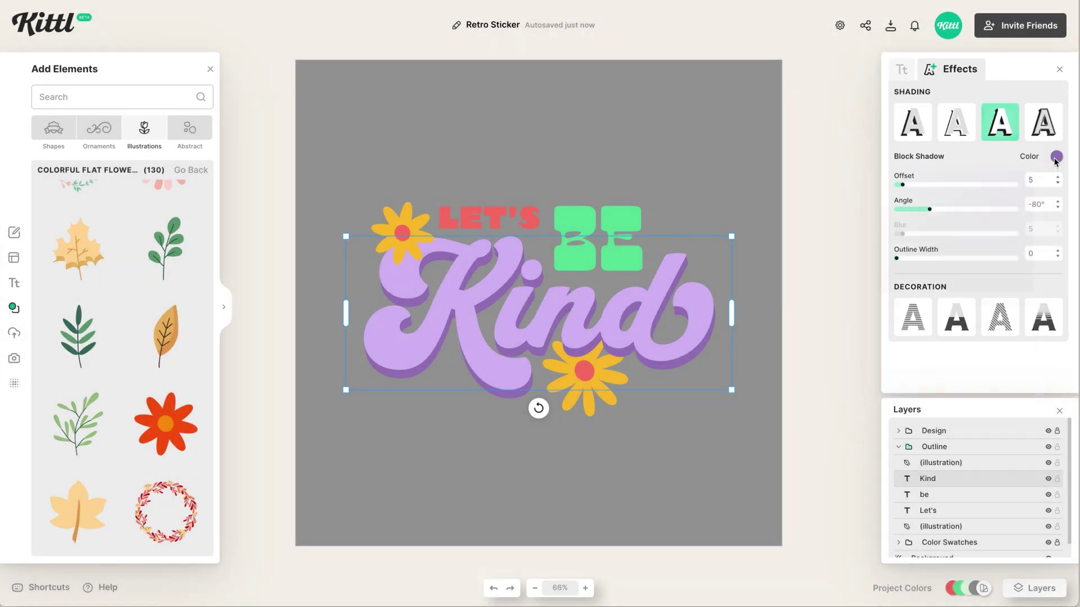
click(1055, 157)
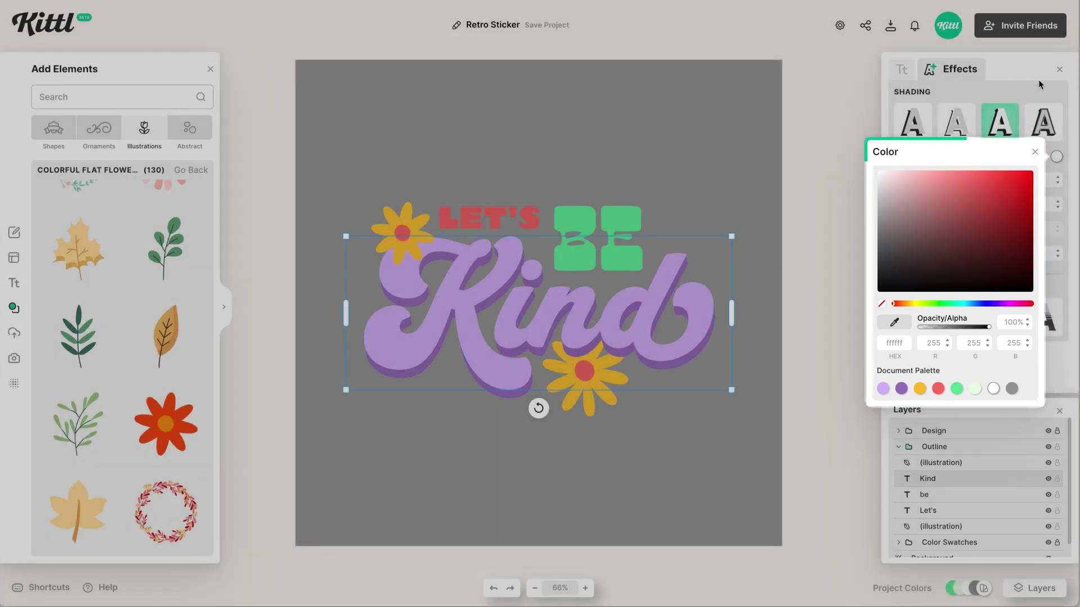
click(1035, 151)
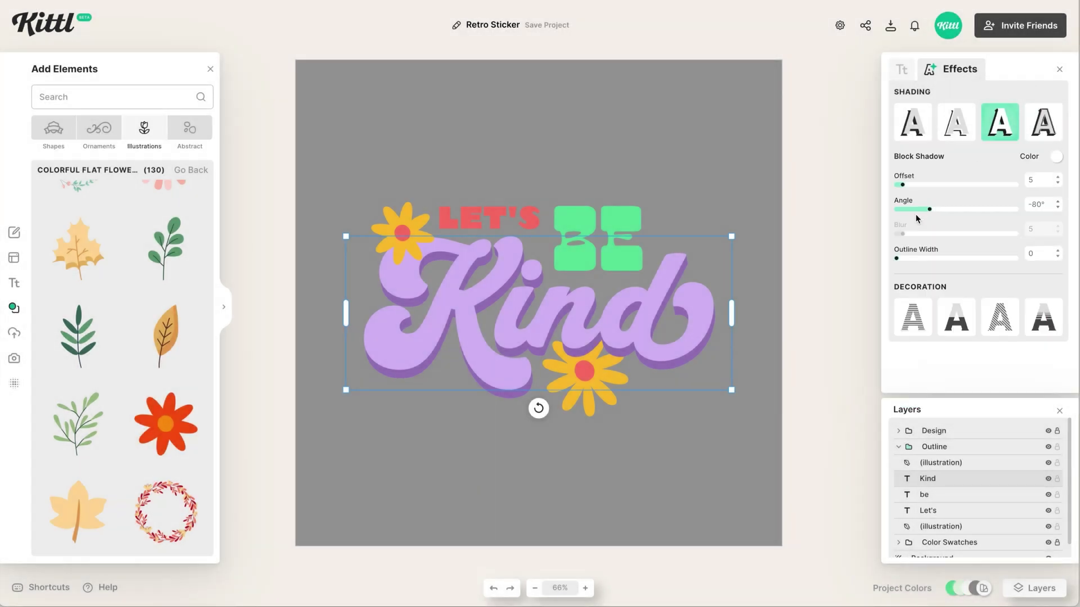
click(902, 186)
drag(898, 259, 958, 266)
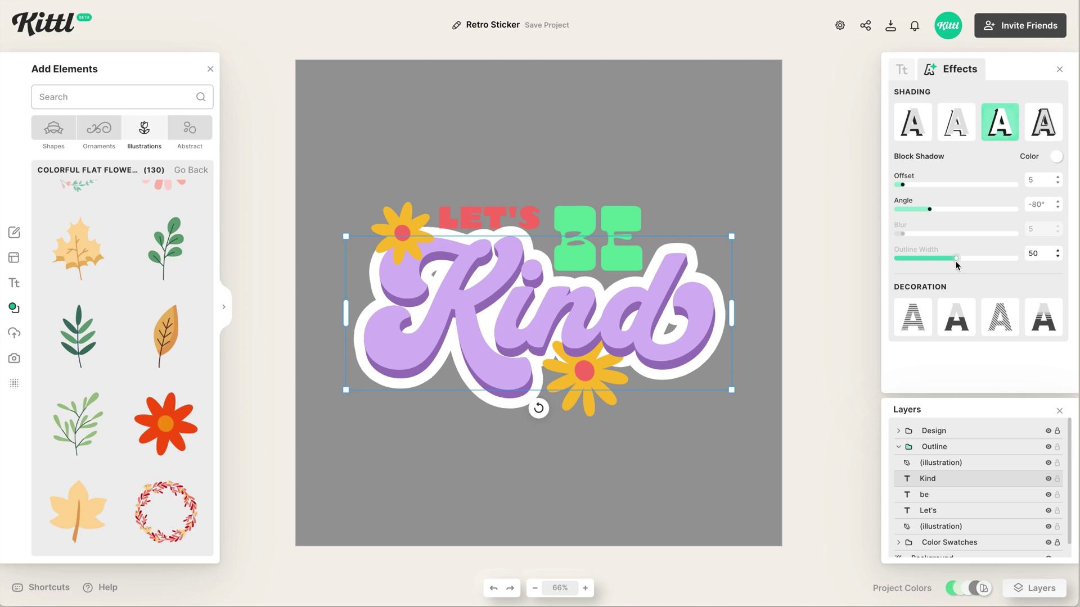
click(936, 495)
- Give BE a Block Shadow outline with width 5 in white
click(1001, 69)
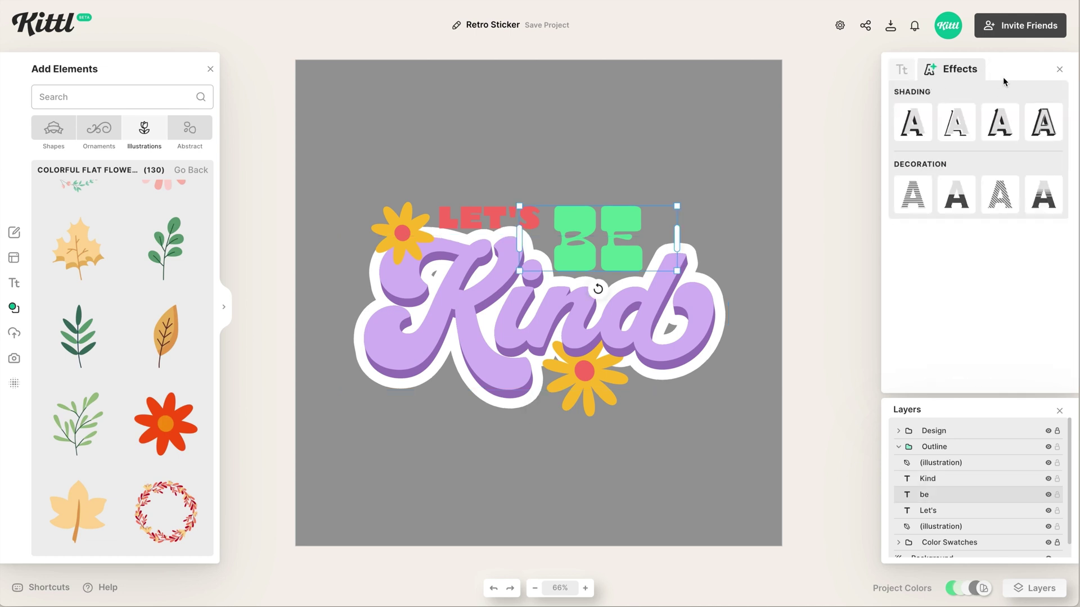
click(1000, 122)
drag(897, 260, 948, 260)
double_click(1033, 254)
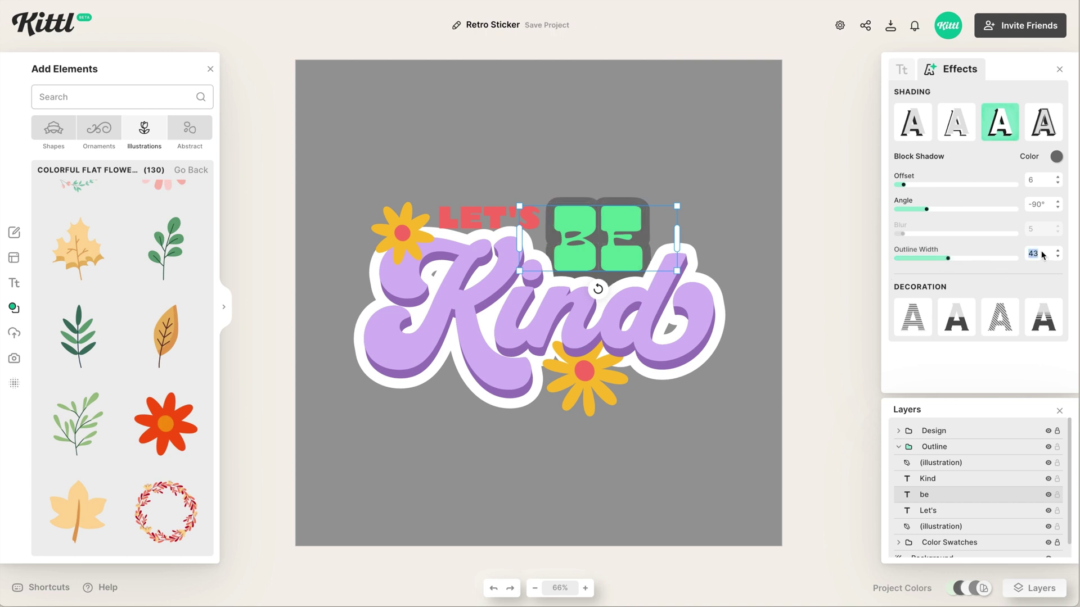
text(50)
click(1056, 156)
click(993, 389)
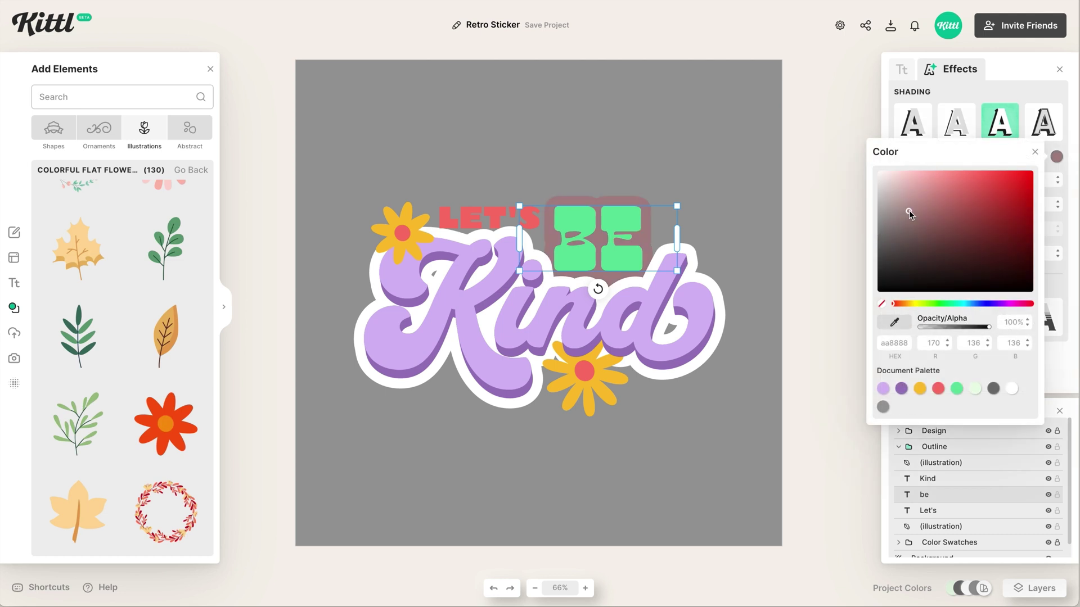
- Select Let's, then give the lower and top flower illustrations white borders
click(949, 511)
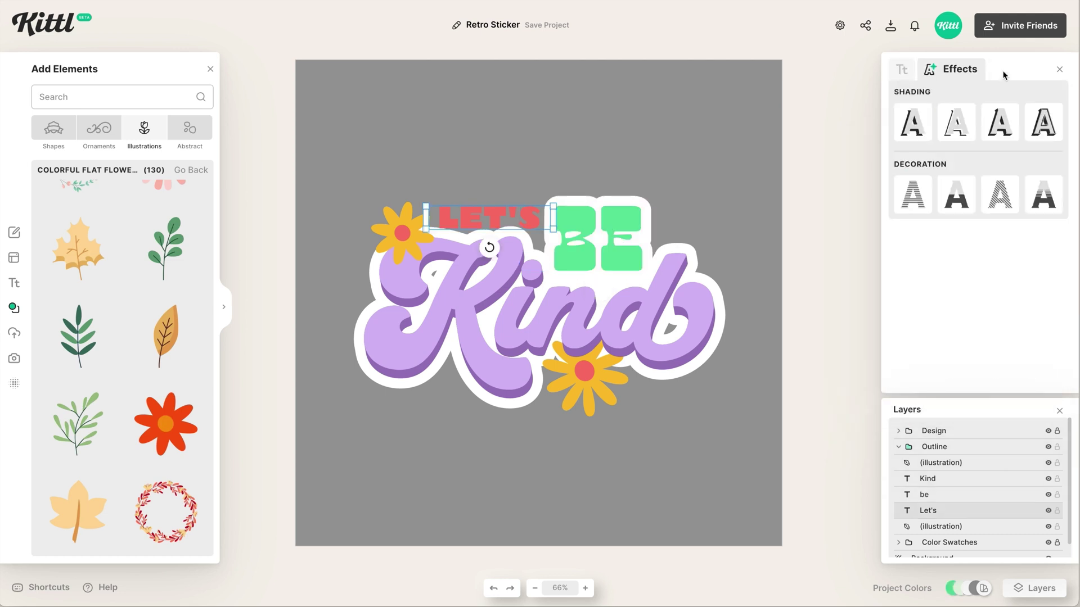
click(961, 528)
click(899, 133)
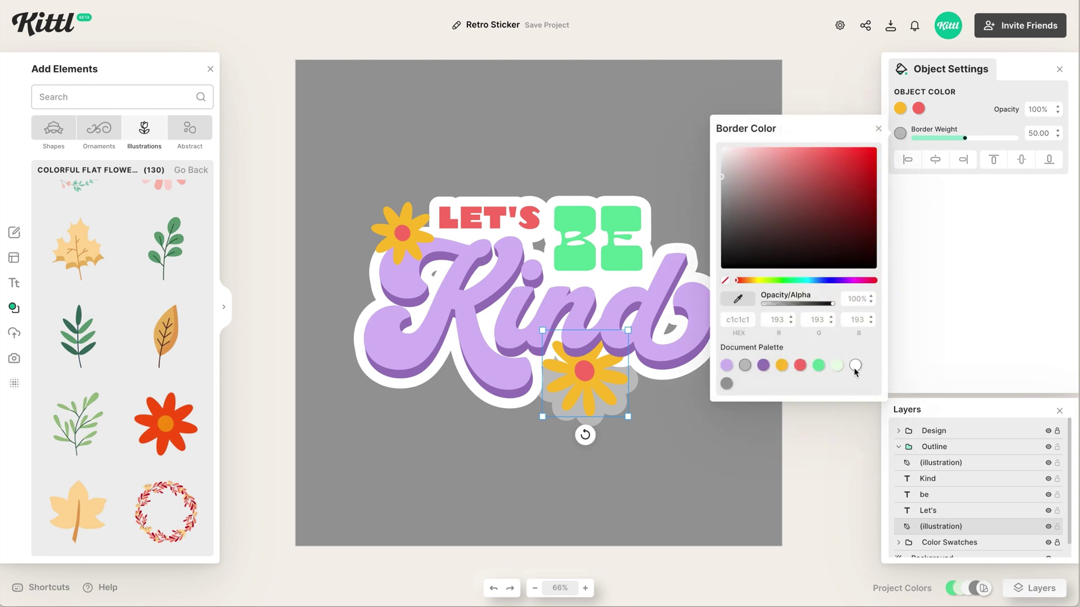
click(855, 365)
click(940, 462)
click(963, 138)
click(900, 133)
click(855, 366)
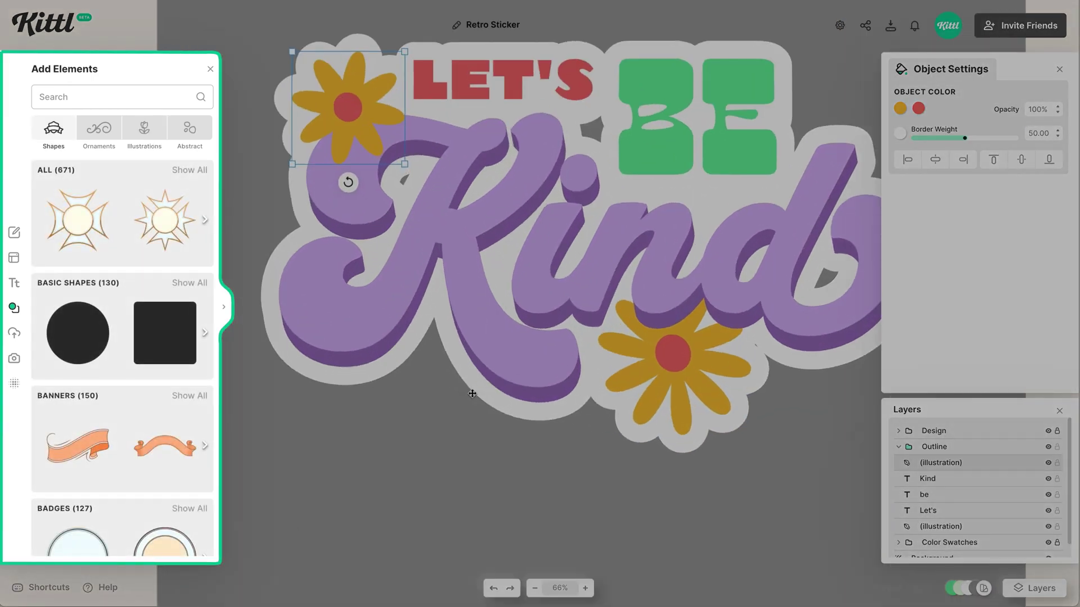
- Add a small white circle over the top of the K
click(491, 471)
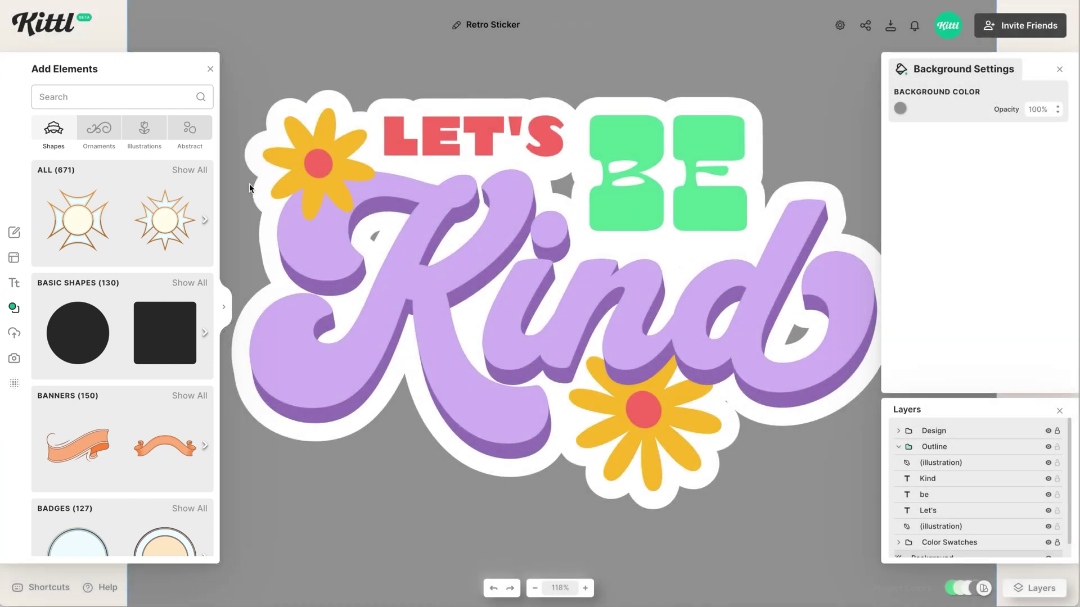
click(88, 341)
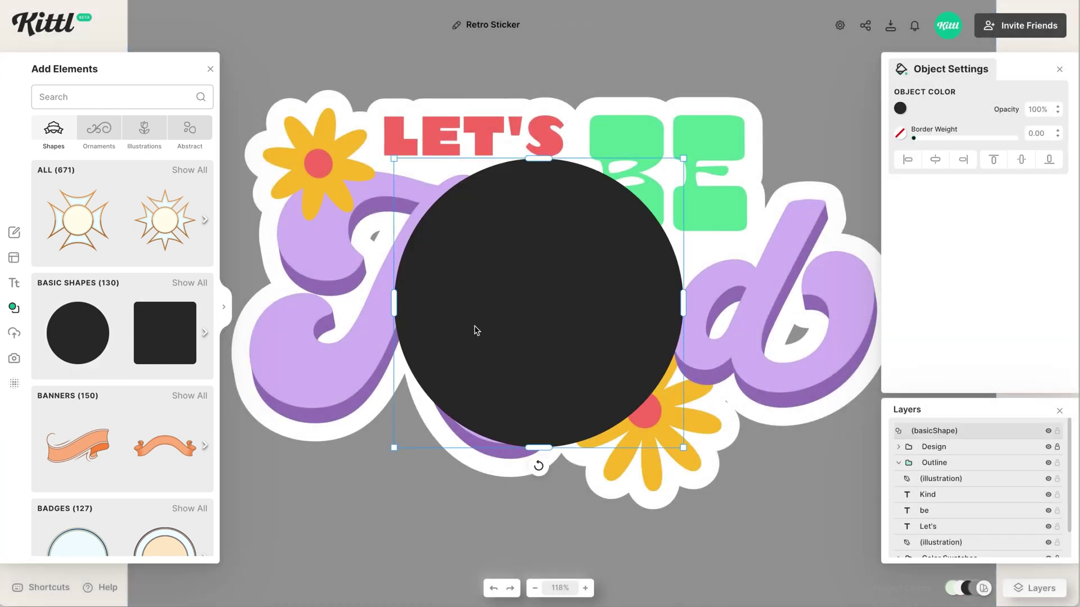
drag(683, 160, 574, 261)
drag(550, 304, 378, 238)
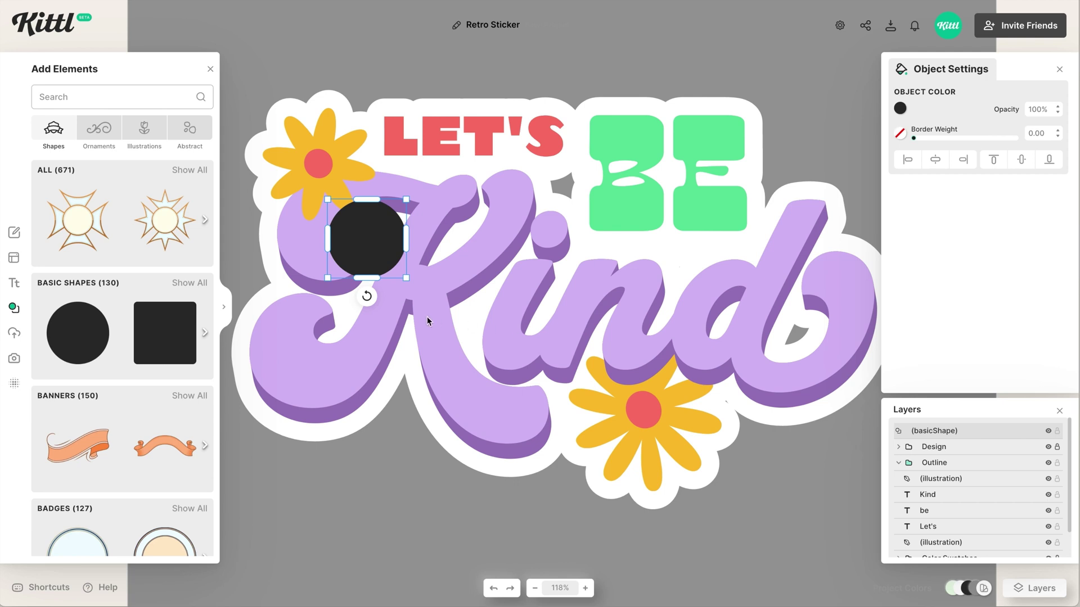
click(899, 108)
click(837, 340)
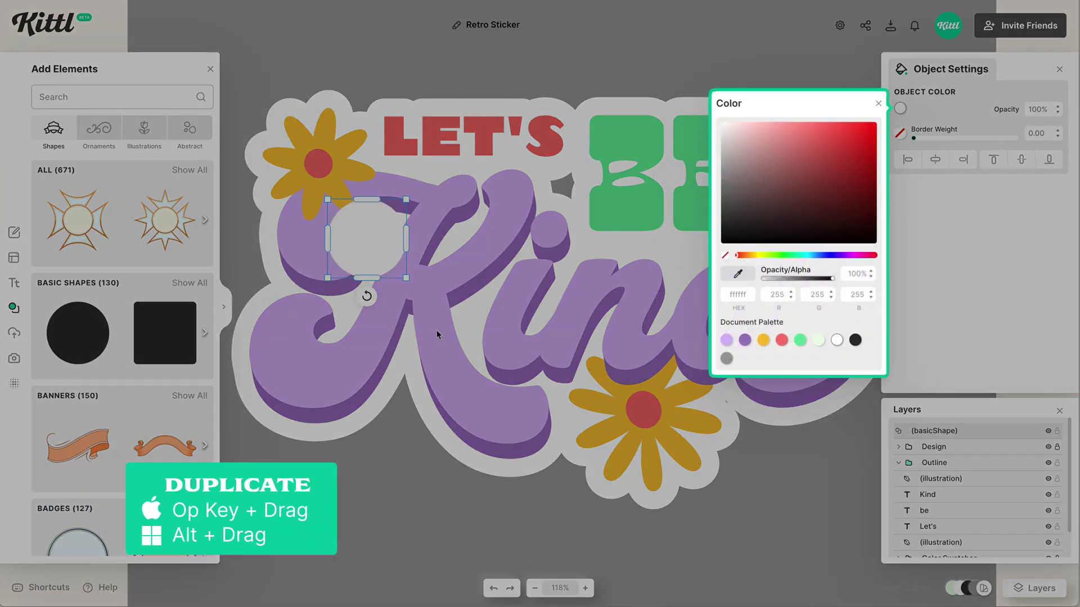
click(387, 246)
- Duplicate the white circle next to BE and move all three circles into the Outline group
drag(387, 245, 798, 348)
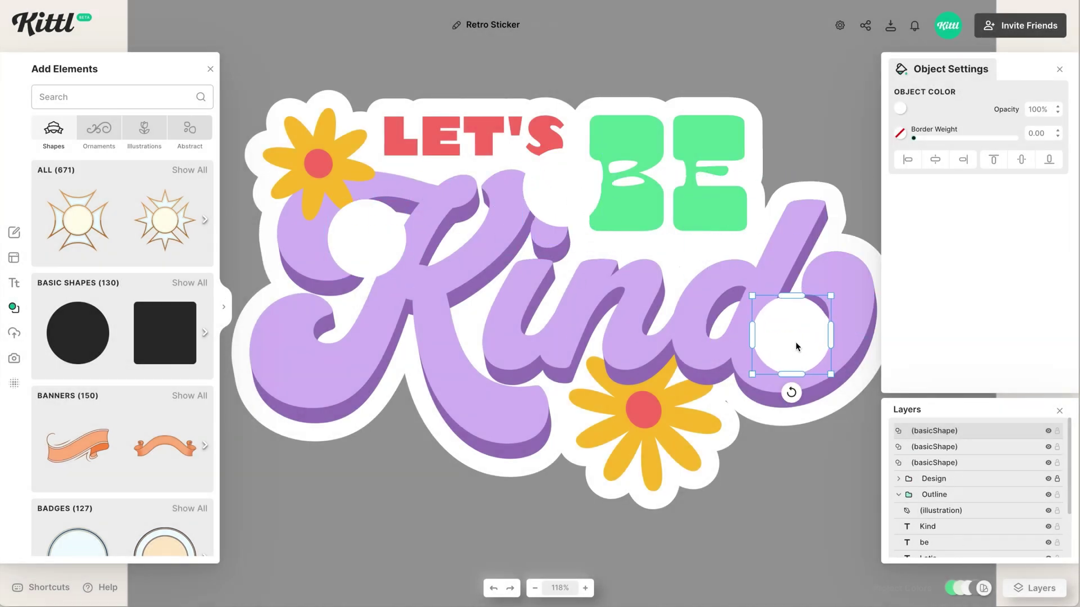
click(949, 464)
shift+click(957, 434)
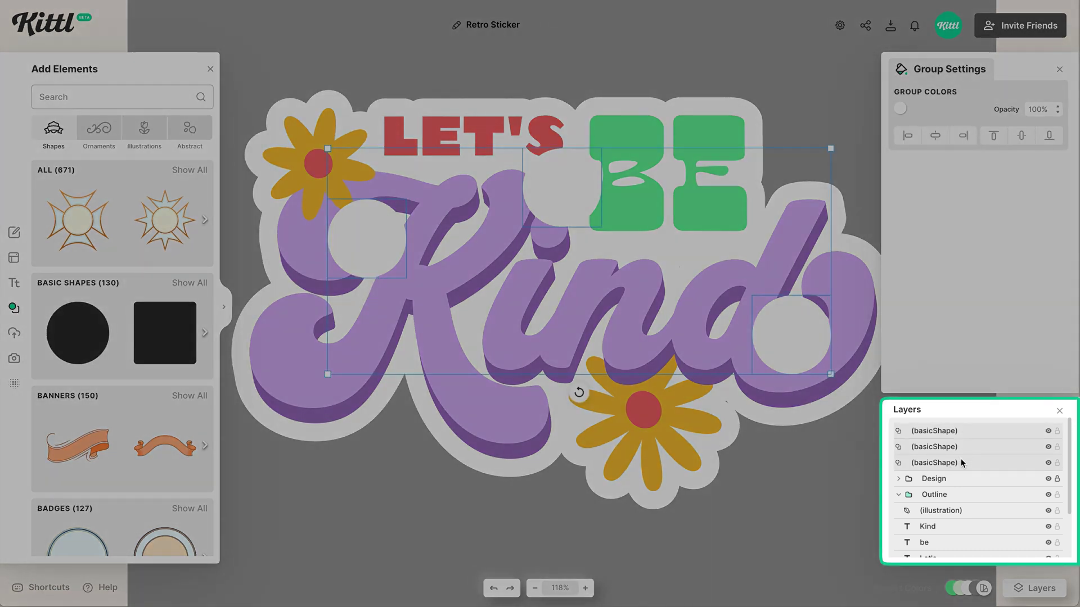
drag(961, 462, 955, 511)
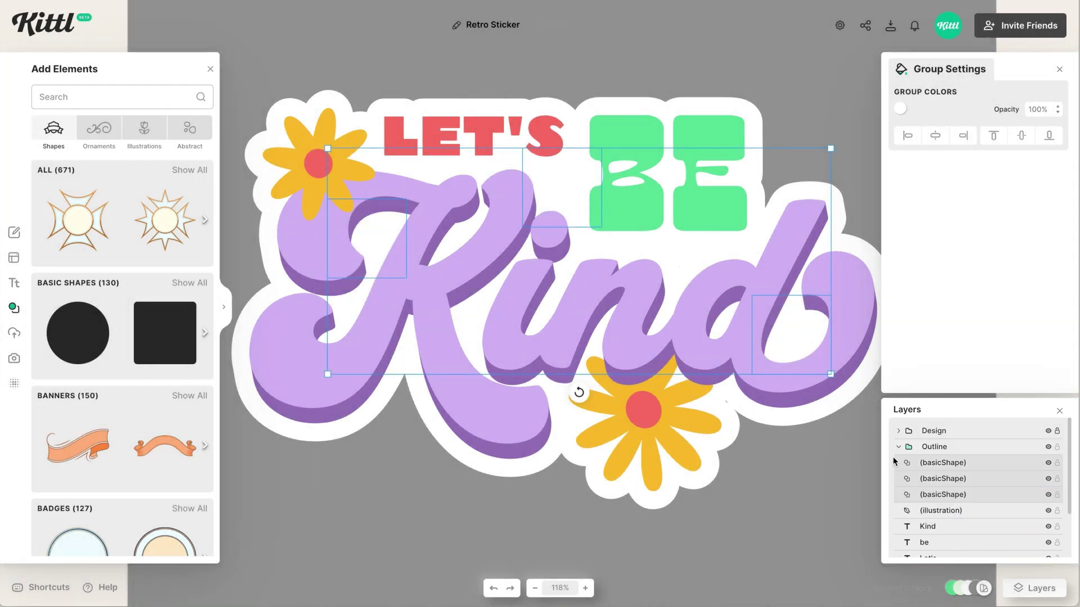
click(898, 447)
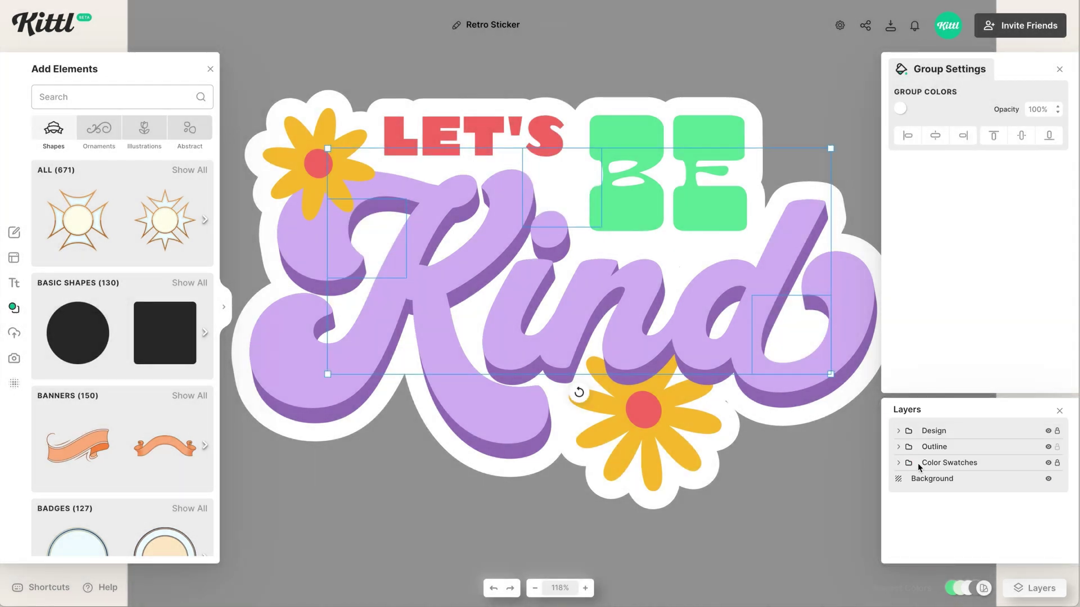
- Recolour the Outline group's white swatch to a pale mint green, around dfffd8
click(829, 492)
key(shift+1)
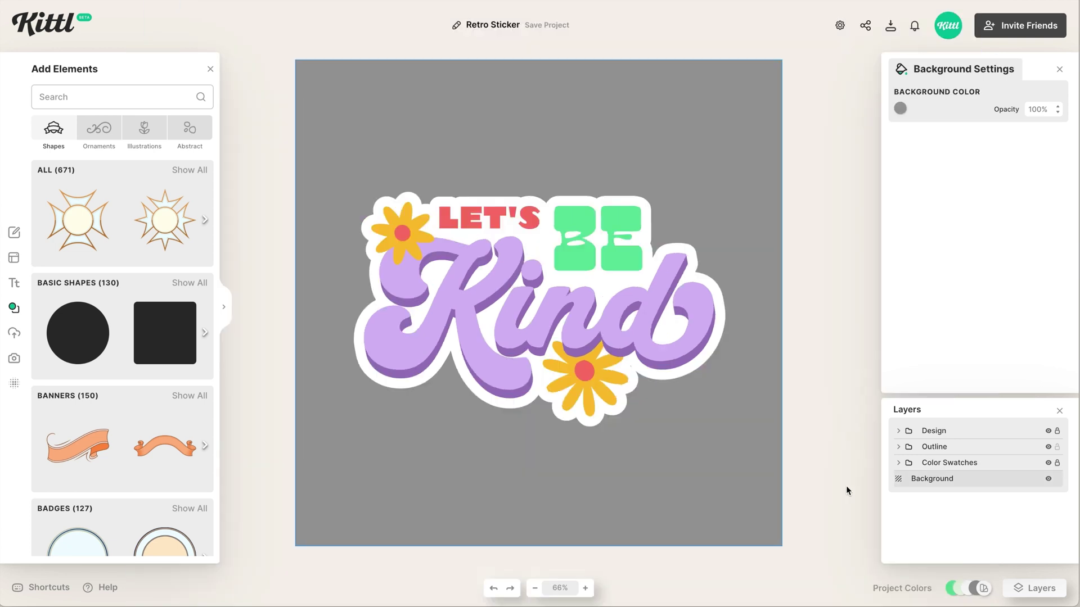
click(967, 449)
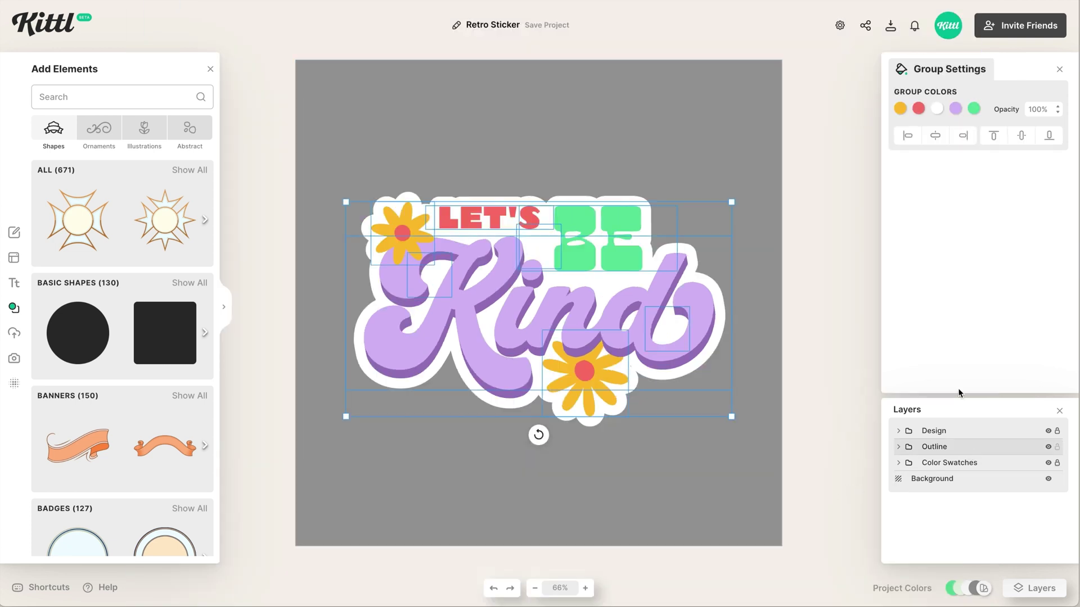
click(961, 469)
click(962, 454)
click(936, 109)
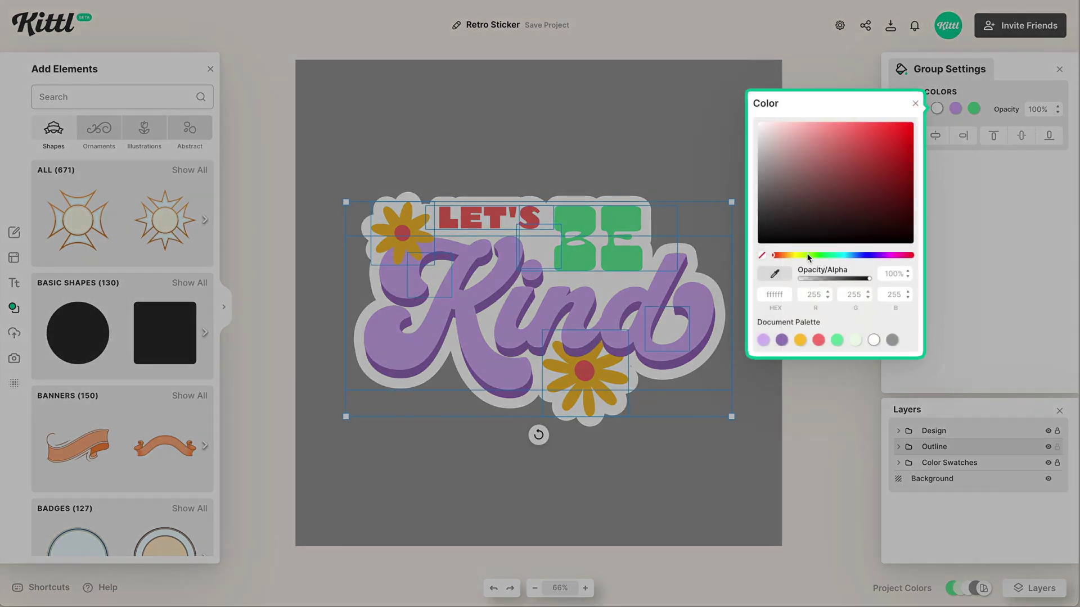
click(807, 255)
click(779, 132)
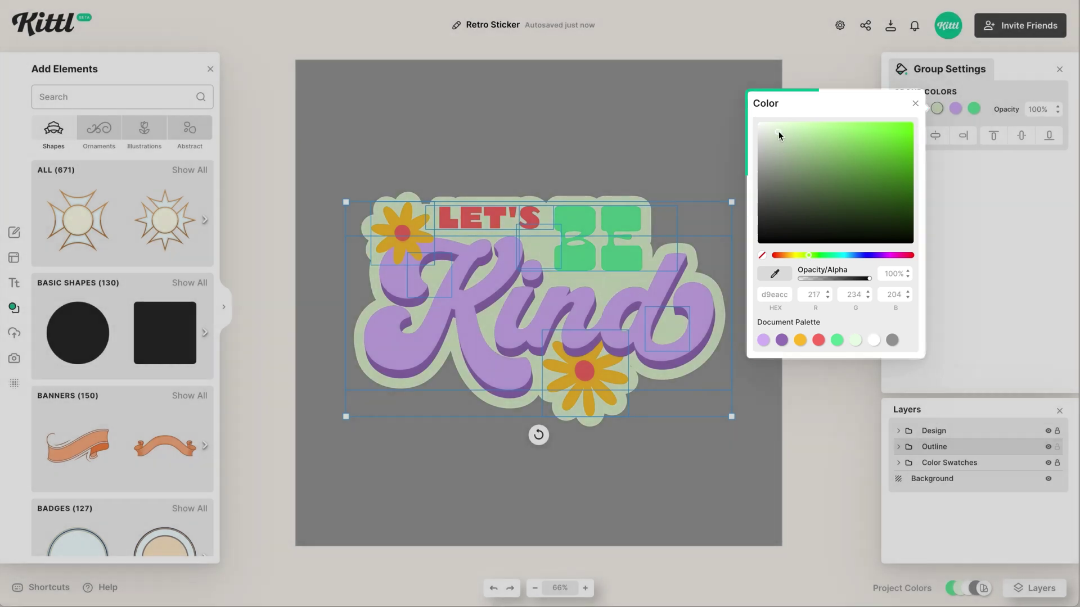
drag(778, 131, 781, 121)
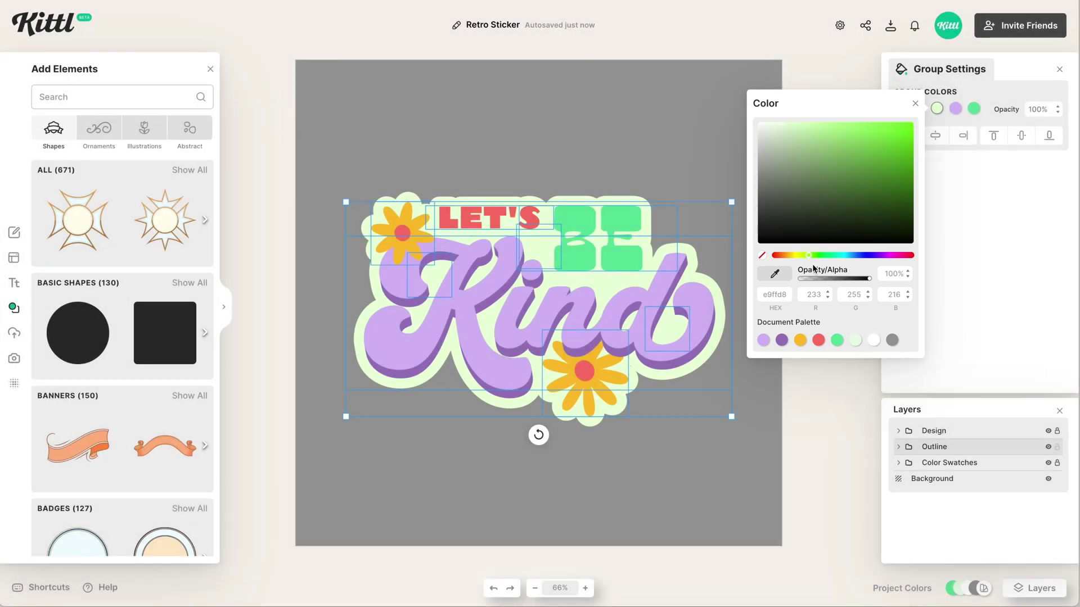
mouse_move(812, 256)
mouse_down()
mouse_move(838, 257)
mouse_move(818, 251)
mouse_up()
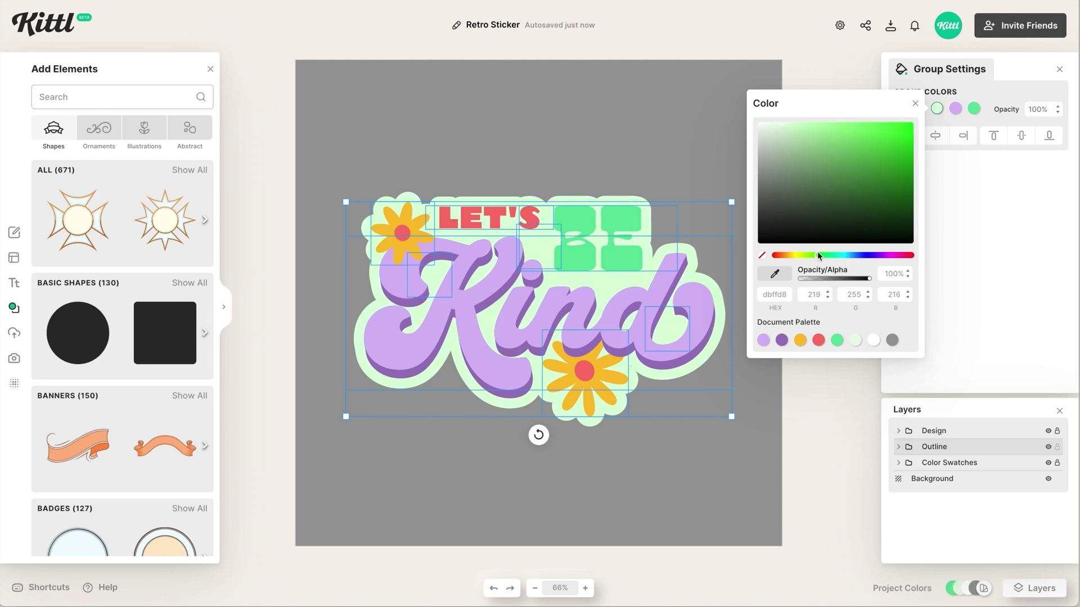
click(691, 175)
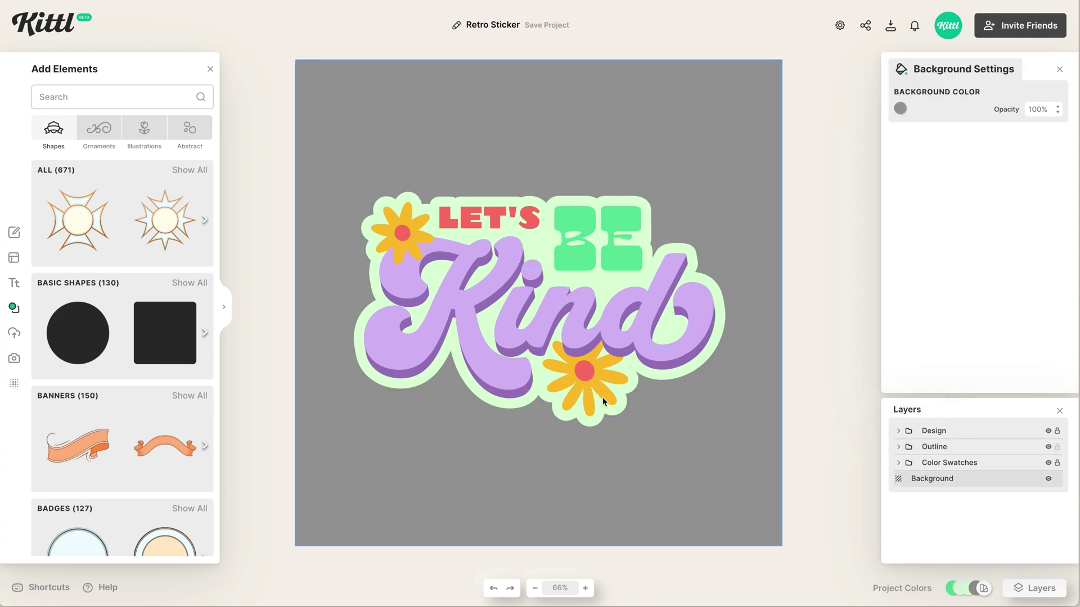
- Select the Design and Outline groups and scale the sticker up to fill the artboard
click(653, 197)
drag(800, 490, 327, 124)
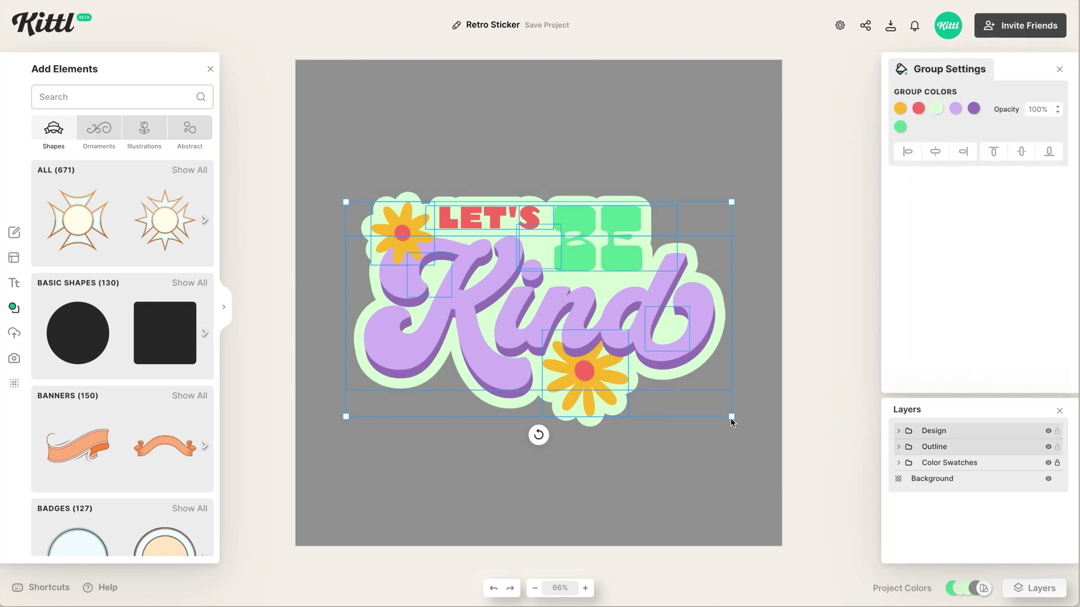
drag(731, 416, 782, 457)
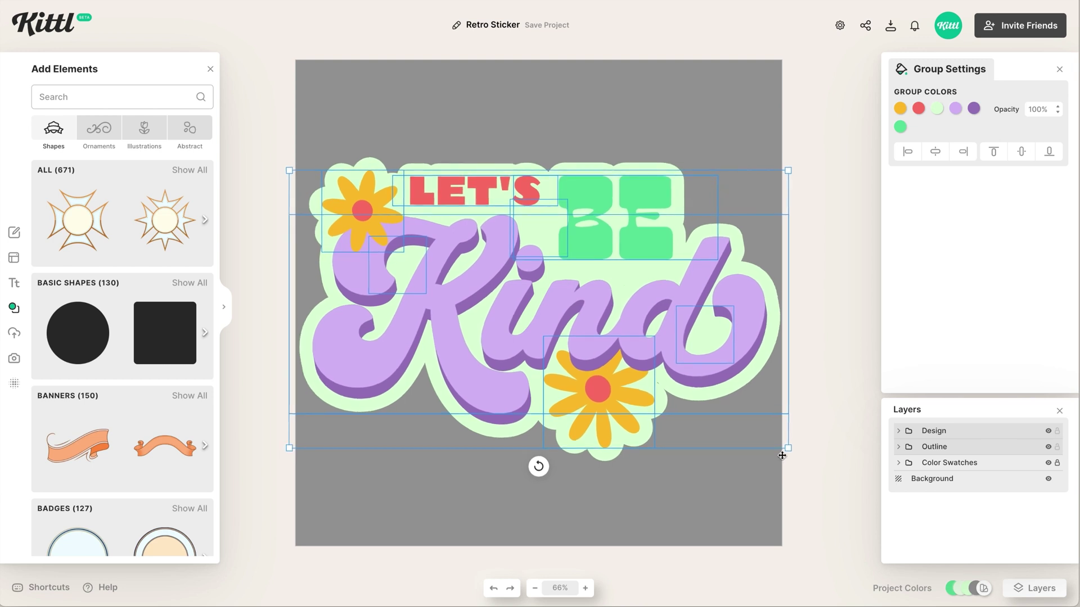
- Bring up the download options with Remove Background turned on
click(758, 467)
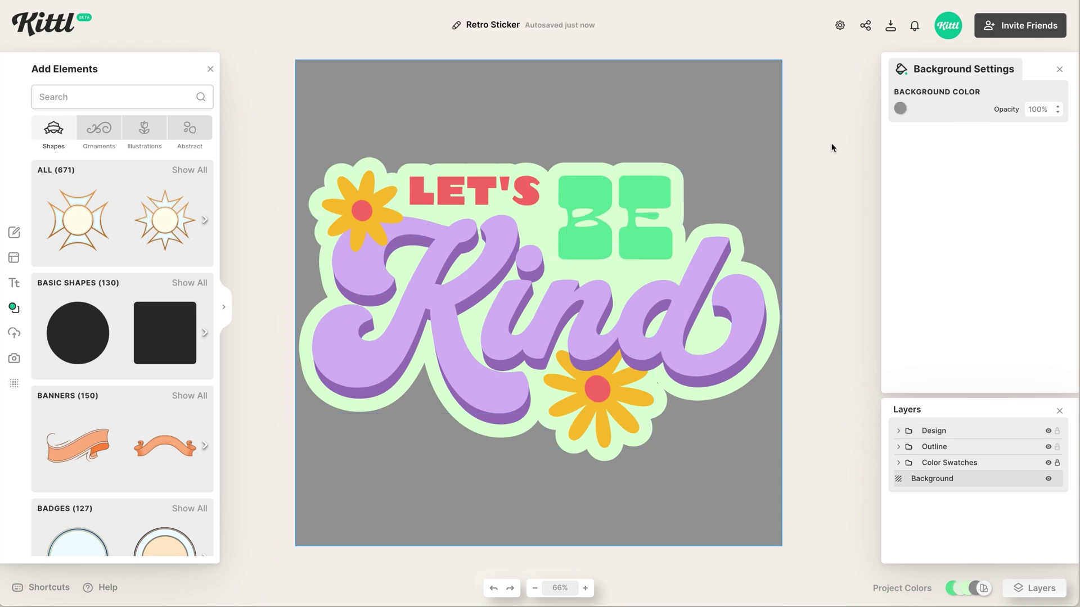
click(890, 32)
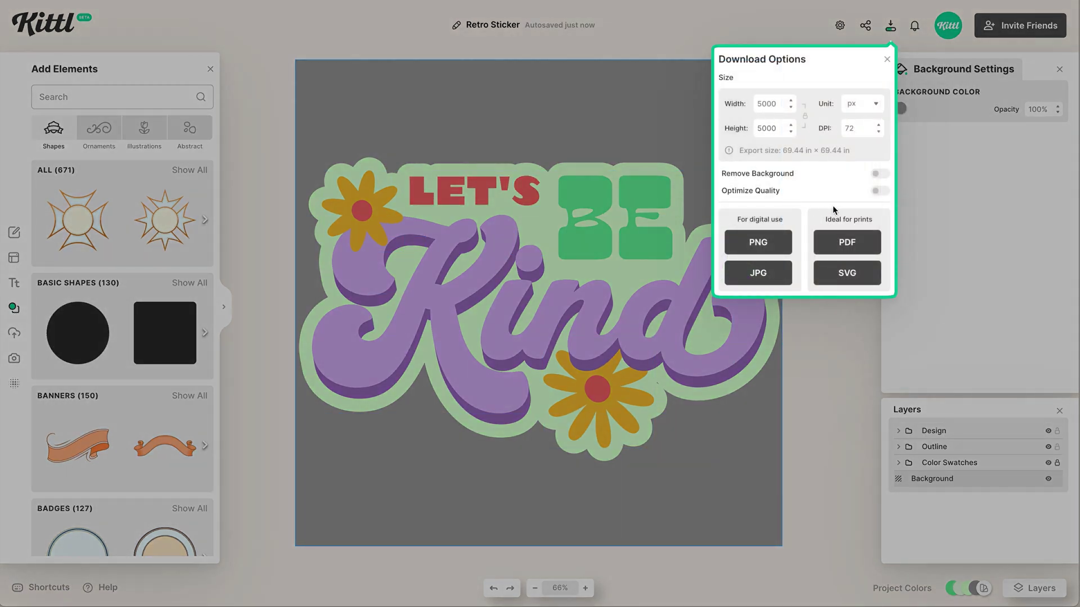
click(880, 173)
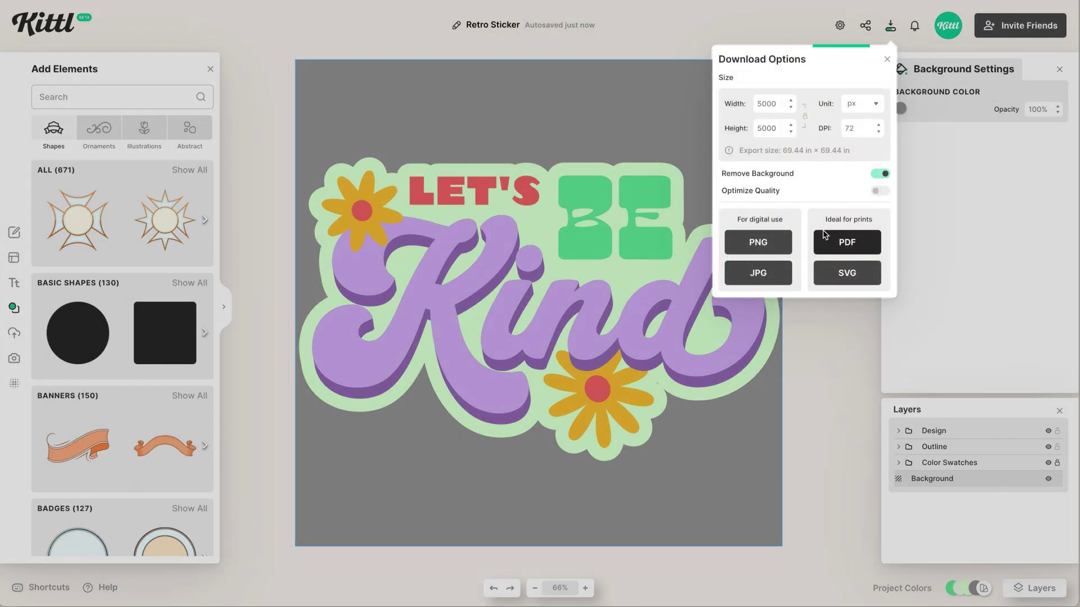